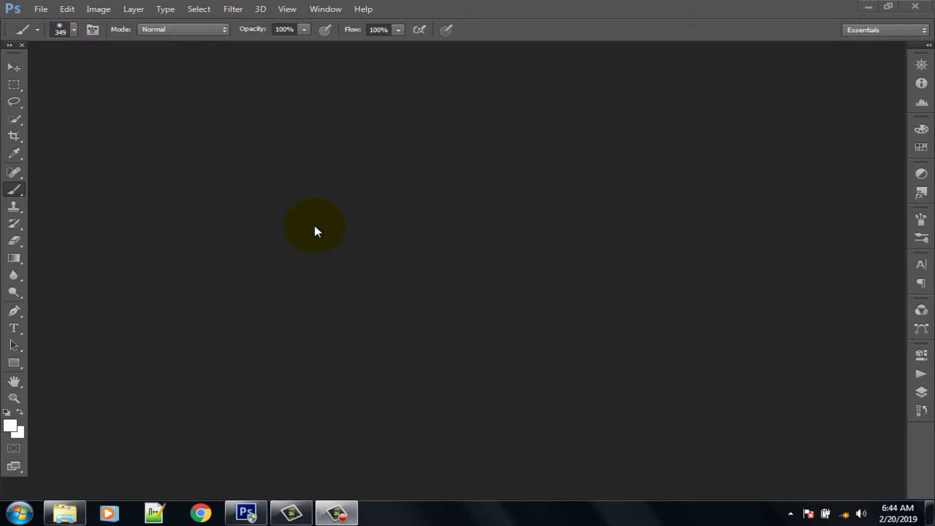
Open the adult-beard-casual-952237 image from My Pictures and add a new empty layer above its background.
click(42, 9)
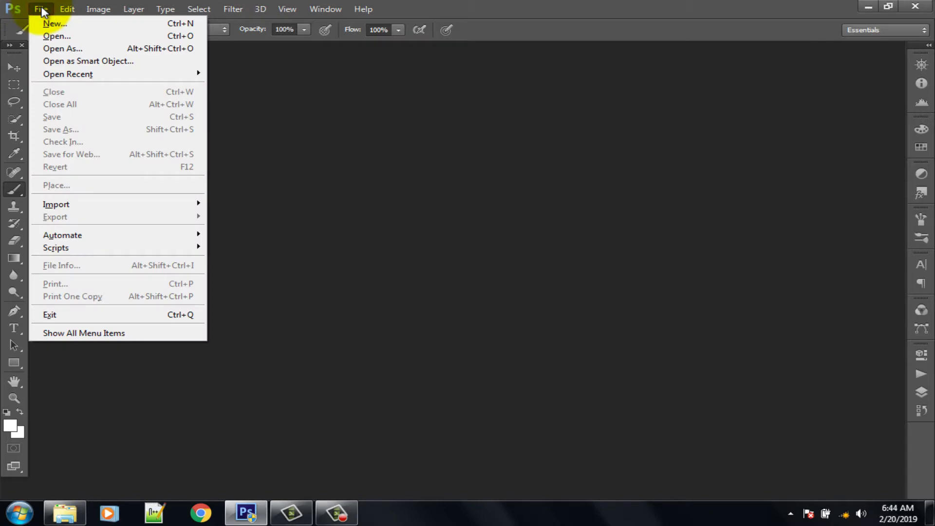
click(51, 38)
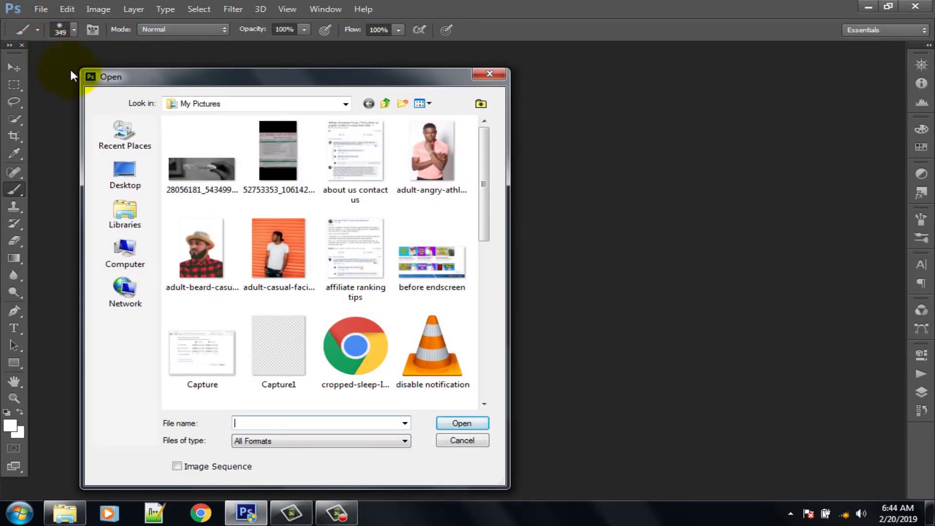
click(196, 253)
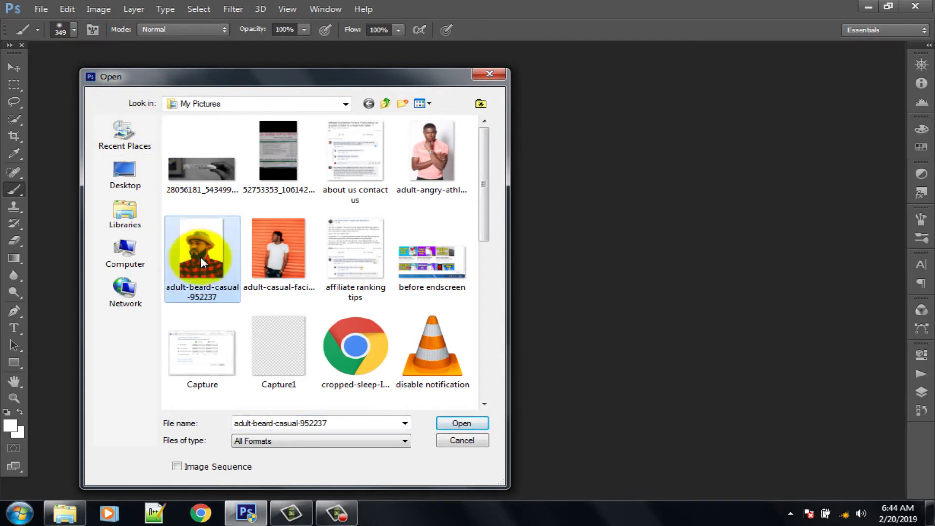
click(456, 425)
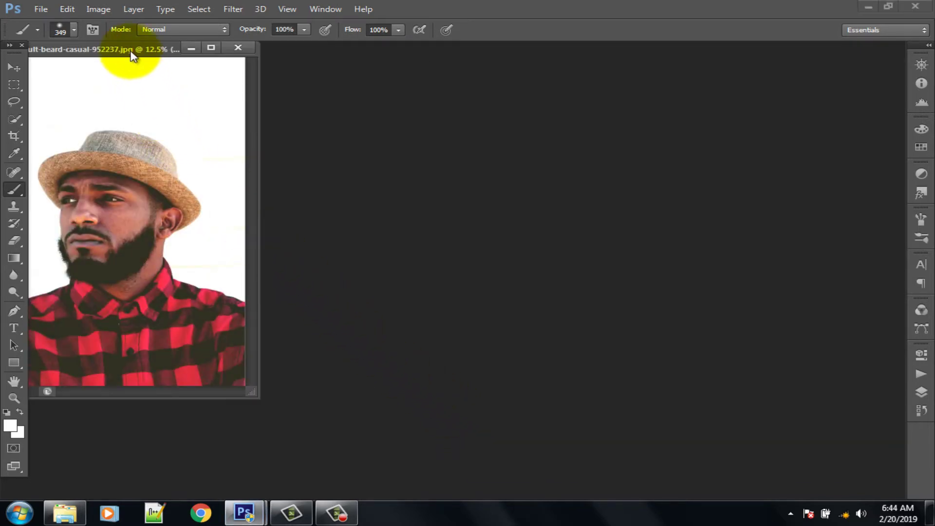
drag(141, 59, 239, 52)
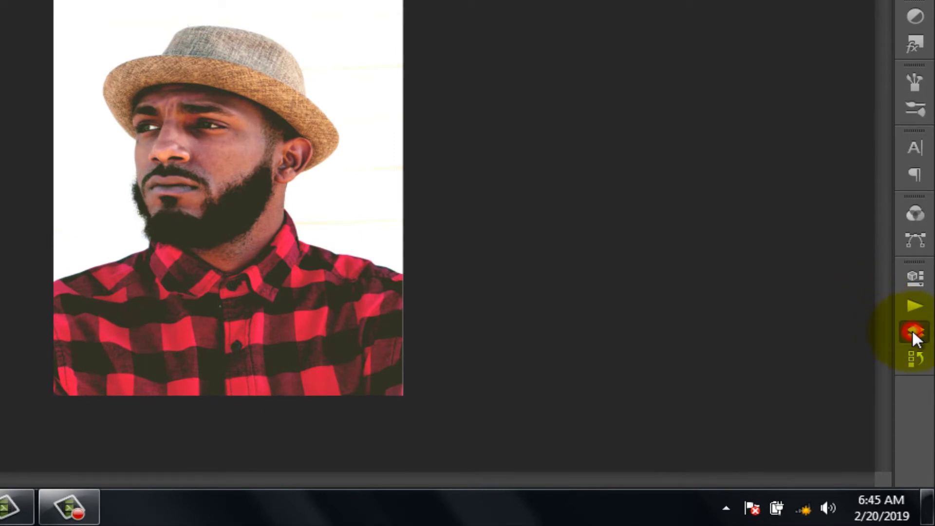
click(913, 332)
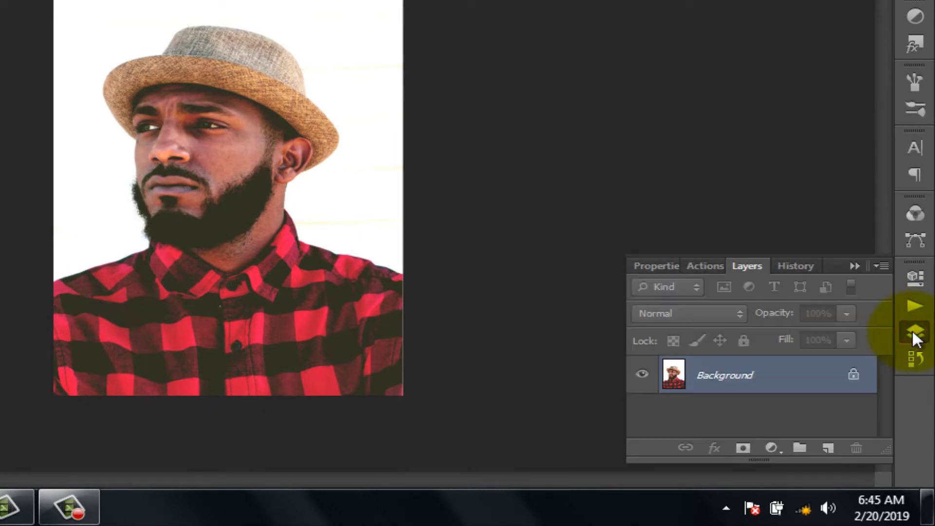
click(829, 448)
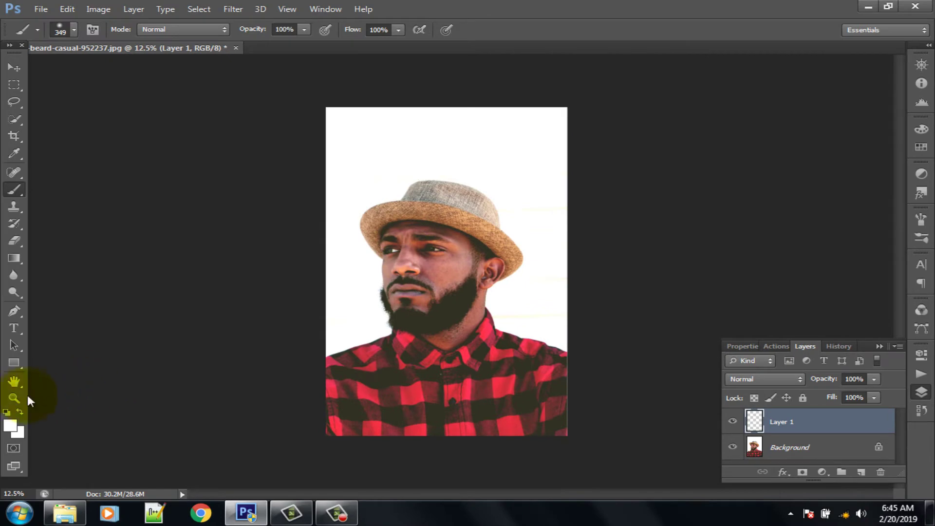
Set up the Brush tool with a soft round tip, 267 px size and 11% hardness for painting the face.
click(14, 398)
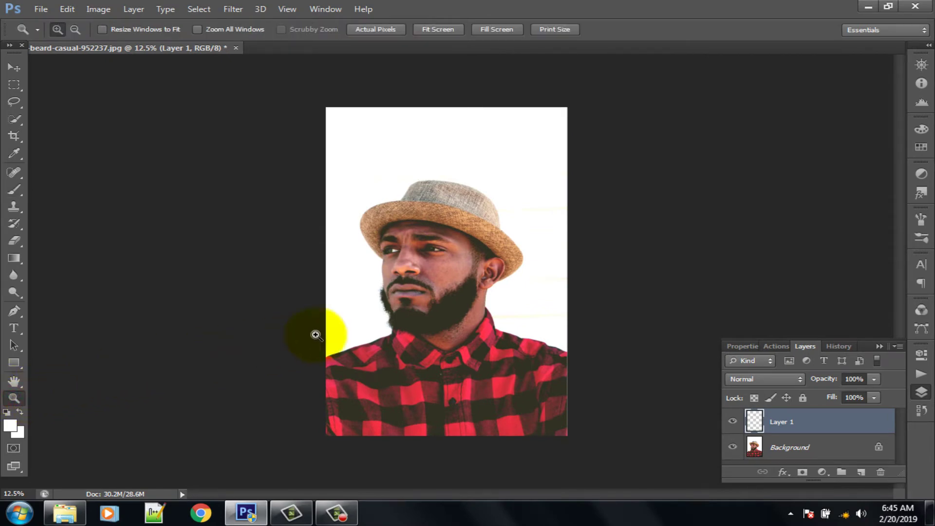
click(422, 282)
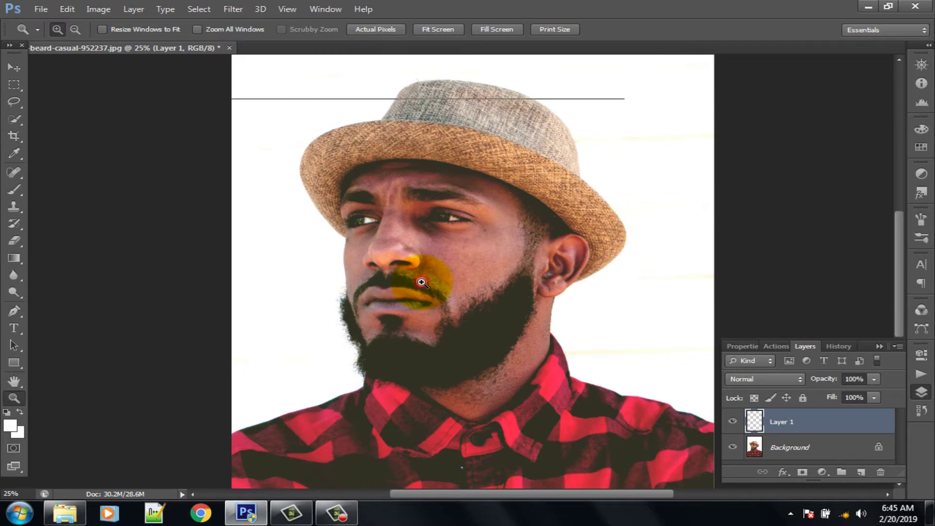
click(452, 223)
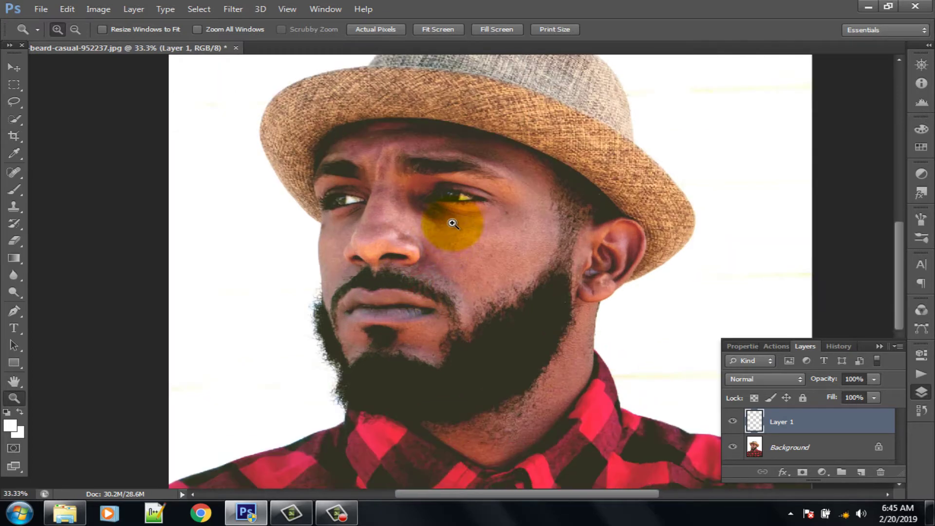
scroll(453, 210, up, 1)
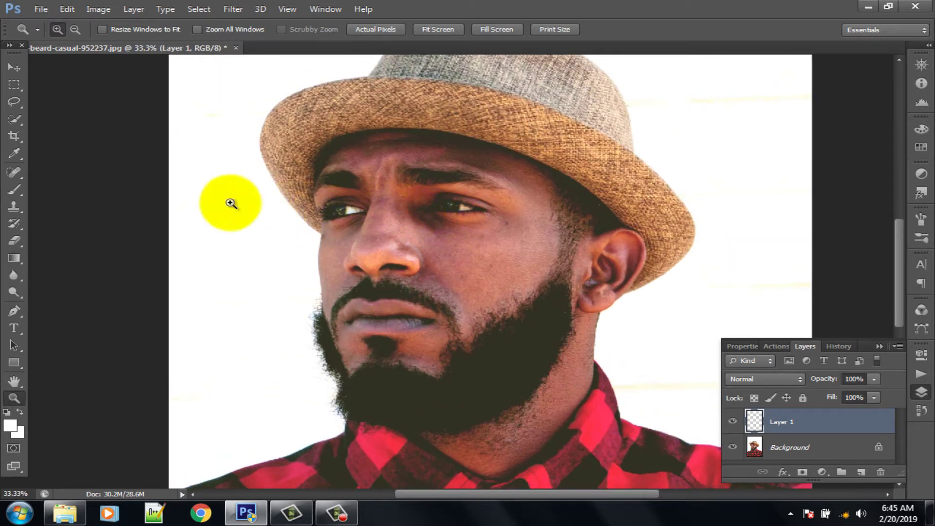
click(14, 189)
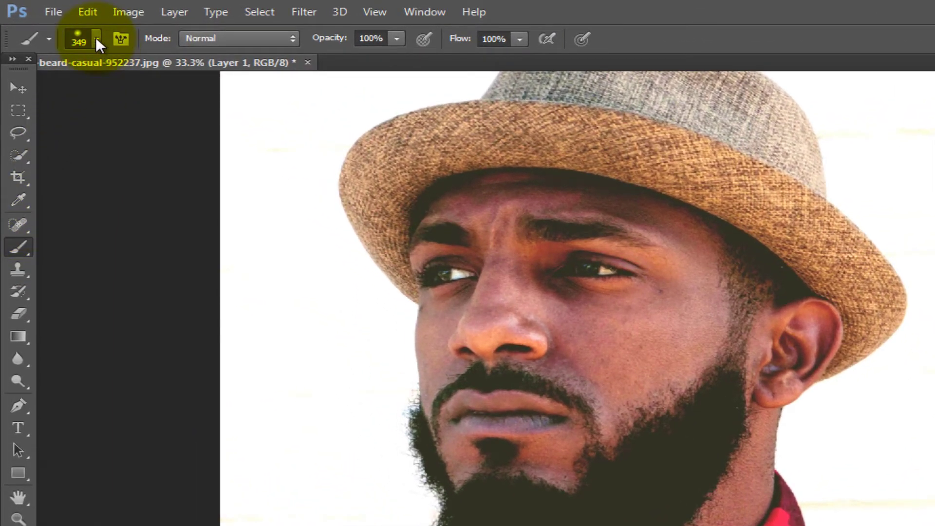
click(96, 39)
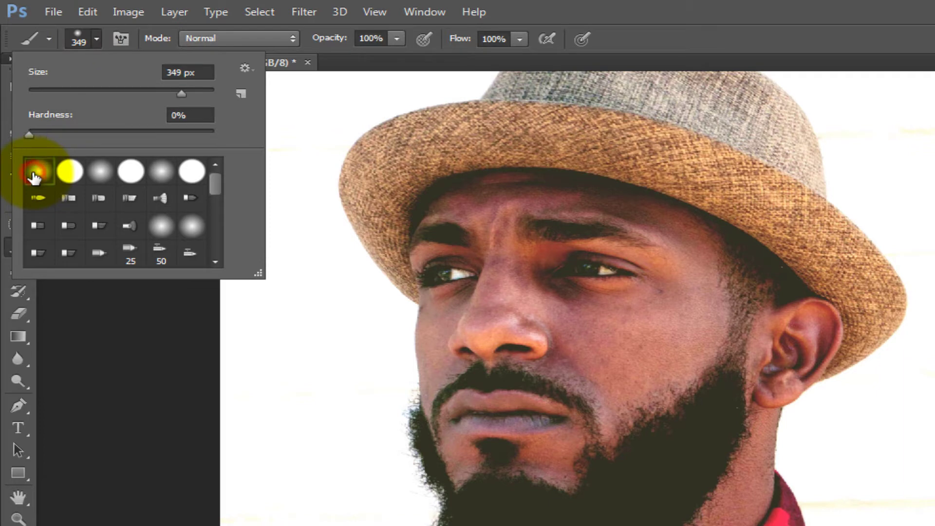
click(27, 132)
drag(28, 133, 50, 136)
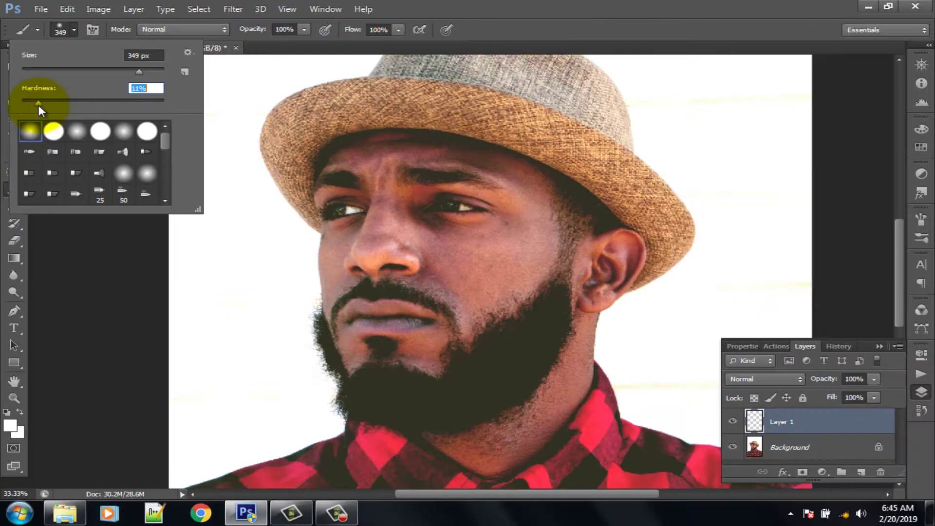
drag(37, 105, 37, 104)
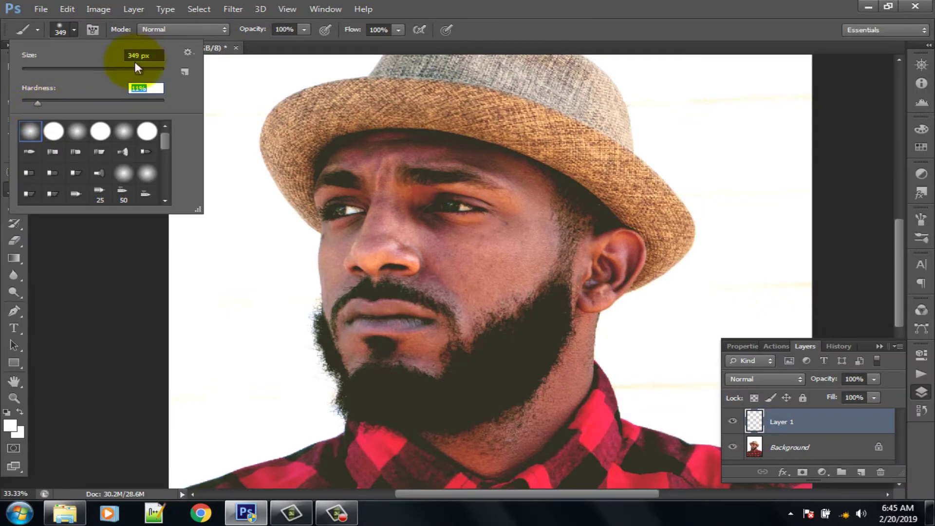
drag(137, 73, 133, 72)
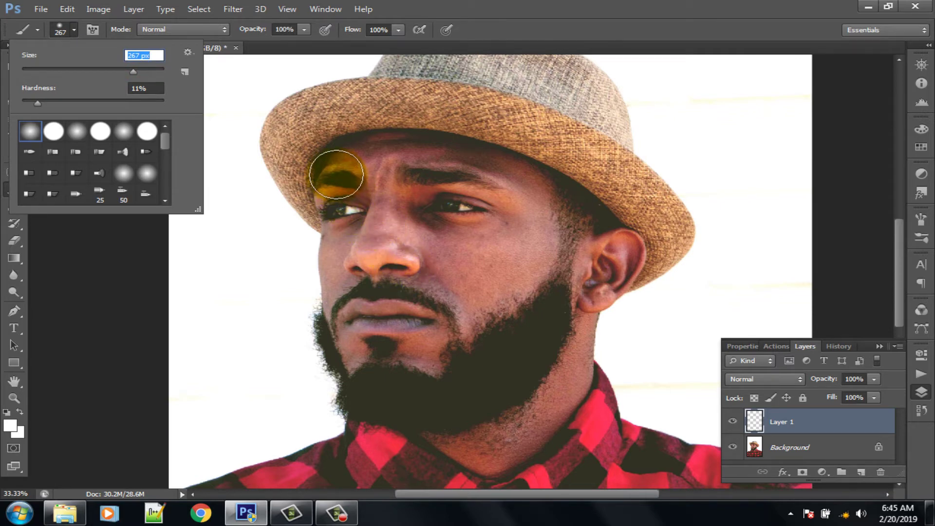
Paint white over the man's whole face, ear, beard and neck on Layer 1.
mouse_move(340, 170)
mouse_down()
mouse_move(350, 365)
mouse_move(393, 396)
mouse_move(460, 401)
mouse_move(509, 374)
mouse_move(543, 317)
mouse_move(555, 227)
mouse_move(526, 184)
mouse_move(428, 152)
mouse_move(360, 152)
mouse_move(338, 162)
mouse_move(334, 333)
mouse_move(364, 402)
mouse_move(464, 417)
mouse_move(515, 379)
mouse_move(545, 325)
mouse_move(560, 265)
mouse_move(564, 226)
mouse_move(544, 196)
mouse_move(625, 259)
mouse_move(623, 249)
mouse_move(624, 282)
mouse_move(592, 308)
mouse_move(595, 275)
mouse_move(570, 363)
mouse_move(531, 429)
mouse_move(476, 446)
mouse_move(444, 437)
mouse_move(427, 417)
mouse_move(513, 382)
mouse_move(505, 213)
mouse_move(373, 174)
mouse_move(415, 204)
mouse_move(379, 204)
mouse_move(378, 299)
mouse_move(399, 299)
mouse_move(445, 271)
mouse_move(445, 349)
mouse_move(424, 369)
mouse_move(473, 276)
mouse_move(432, 247)
mouse_move(432, 311)
mouse_move(477, 234)
mouse_move(452, 363)
mouse_move(488, 334)
mouse_move(352, 390)
mouse_move(524, 441)
mouse_move(543, 435)
mouse_move(569, 359)
mouse_move(505, 453)
mouse_up()
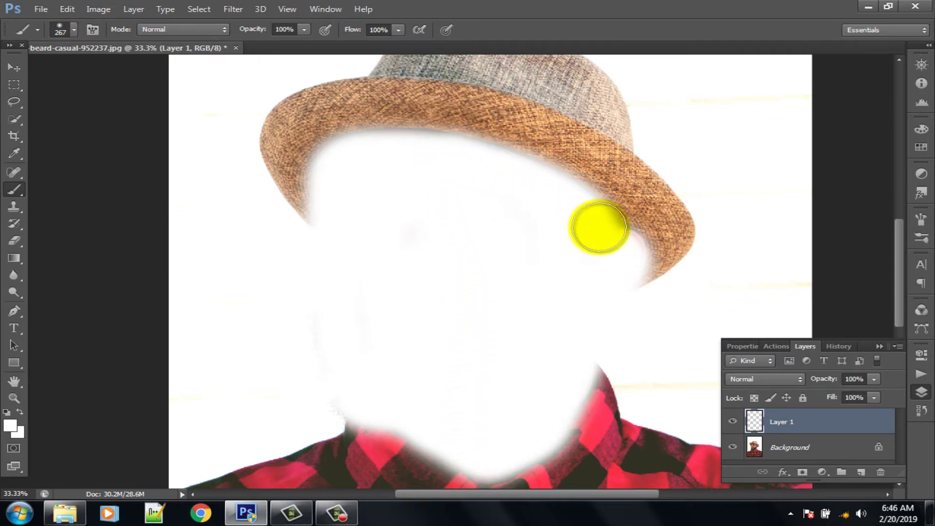
drag(599, 227, 518, 227)
scroll(518, 228, down, 1)
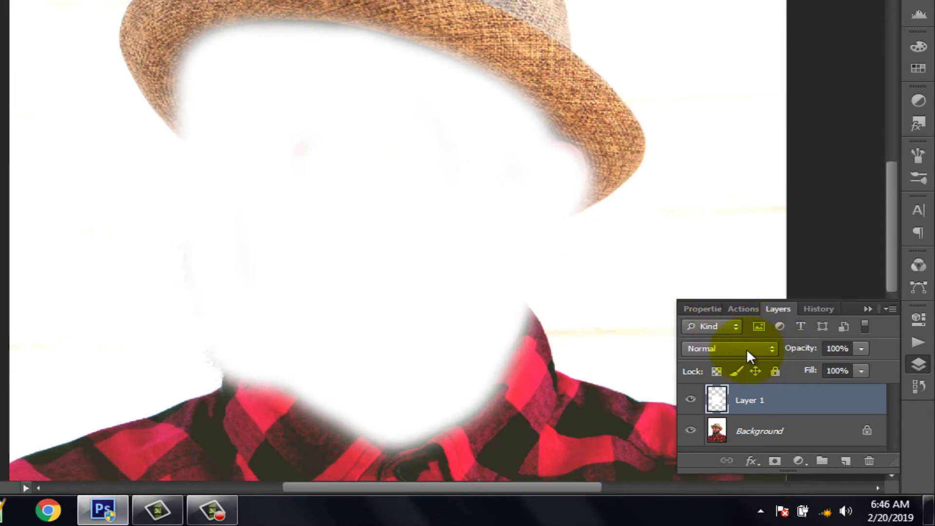
Set the blend mode of Layer 1 to Soft Light.
click(732, 348)
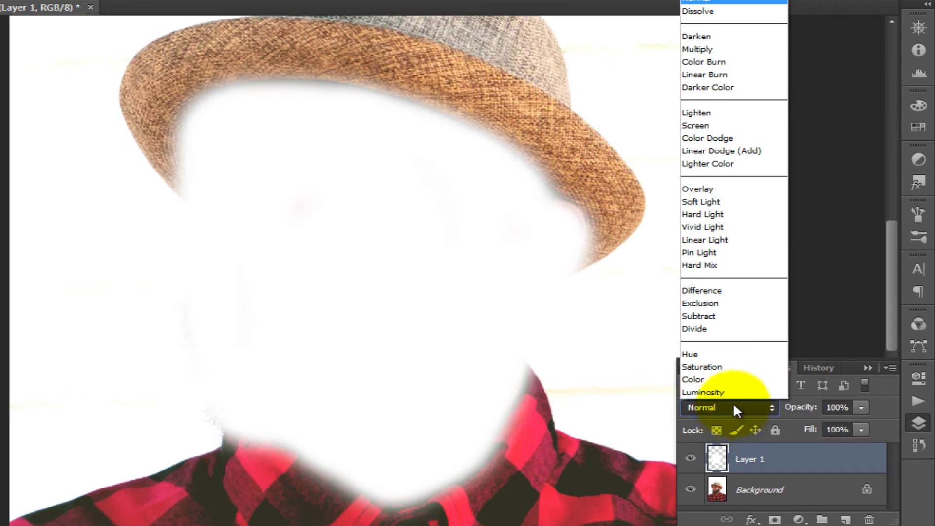
click(709, 202)
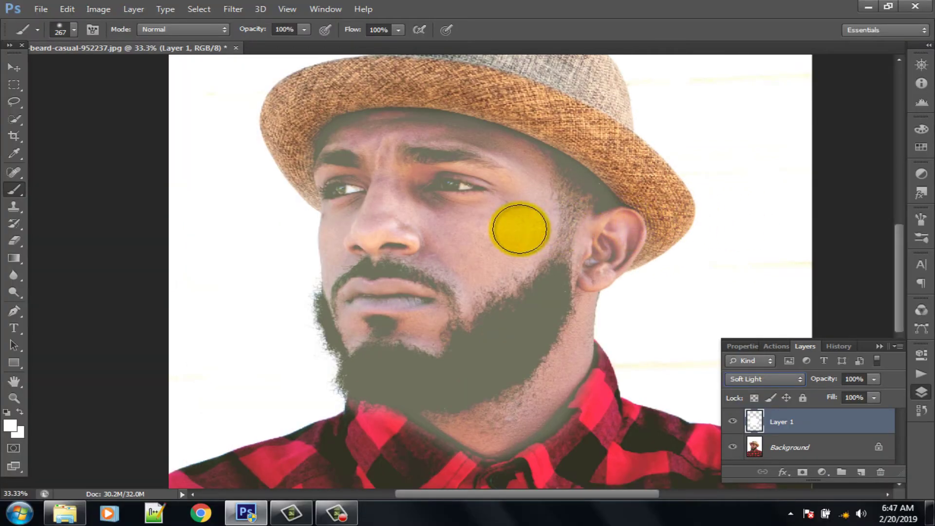
drag(274, 228, 71, 228)
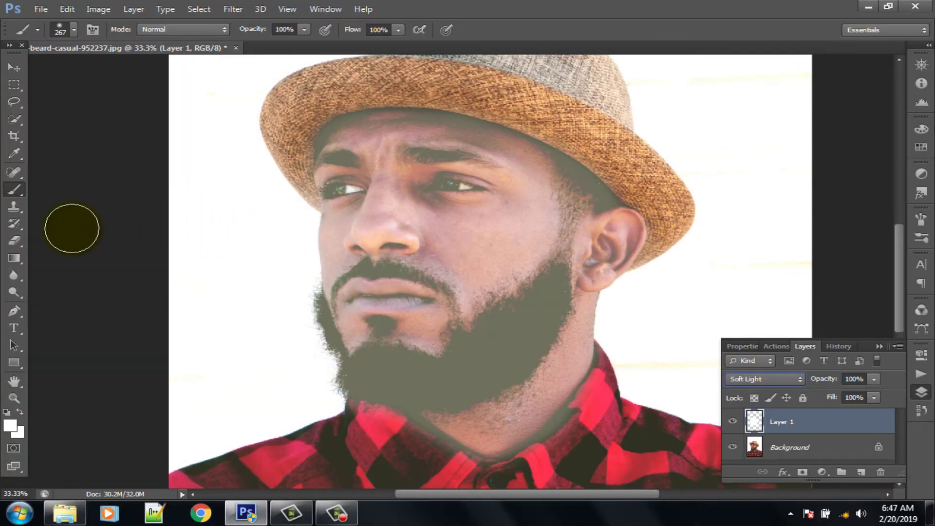
Erase the white paint over the main beard and chin patch on Layer 1 with an 89 px eraser.
click(13, 239)
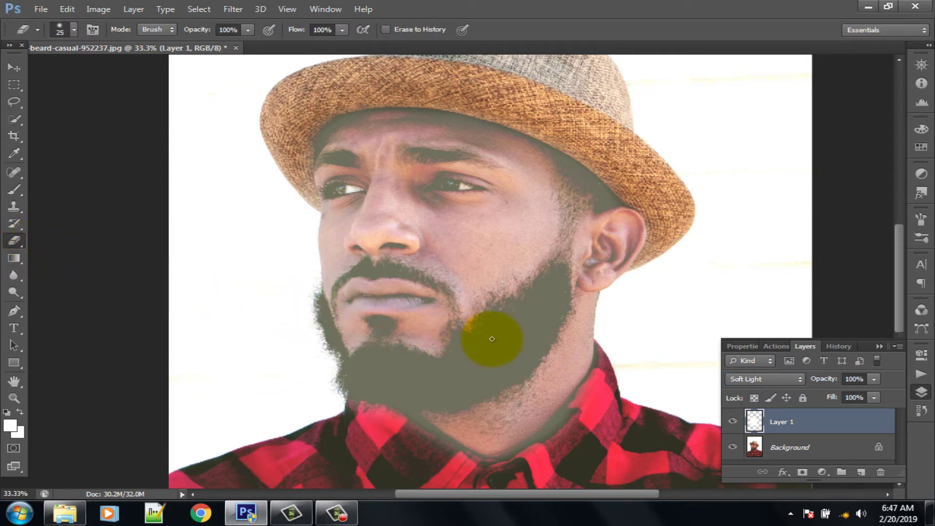
click(75, 31)
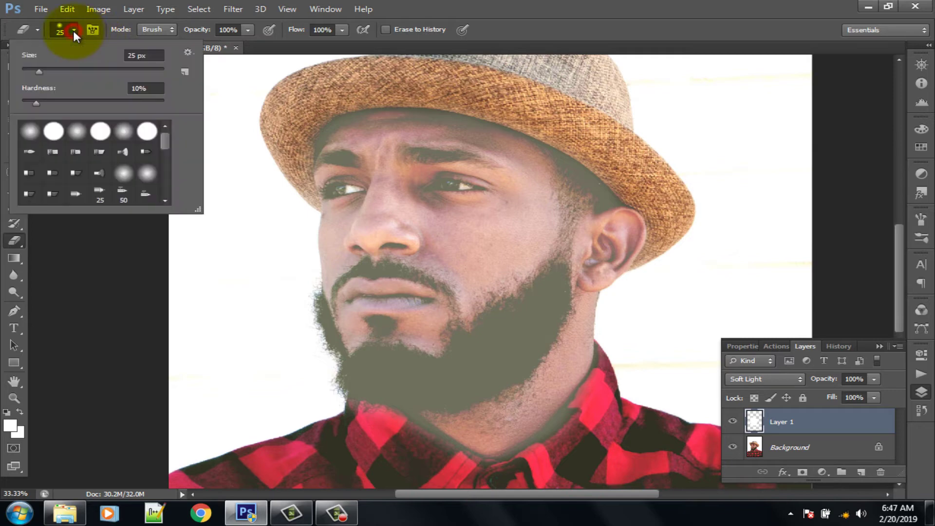
click(62, 70)
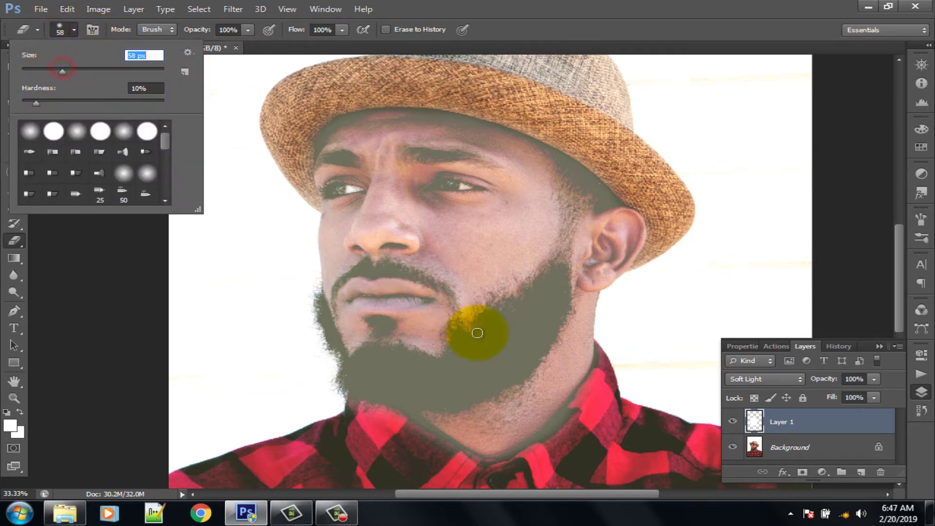
click(85, 71)
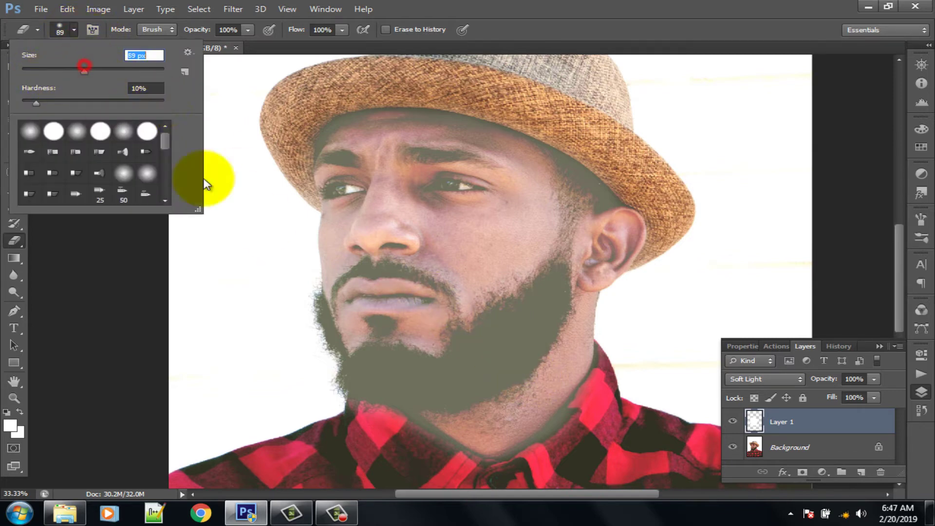
click(540, 305)
mouse_move(543, 303)
mouse_down()
mouse_move(450, 374)
mouse_move(538, 313)
mouse_move(491, 334)
mouse_move(514, 317)
mouse_up()
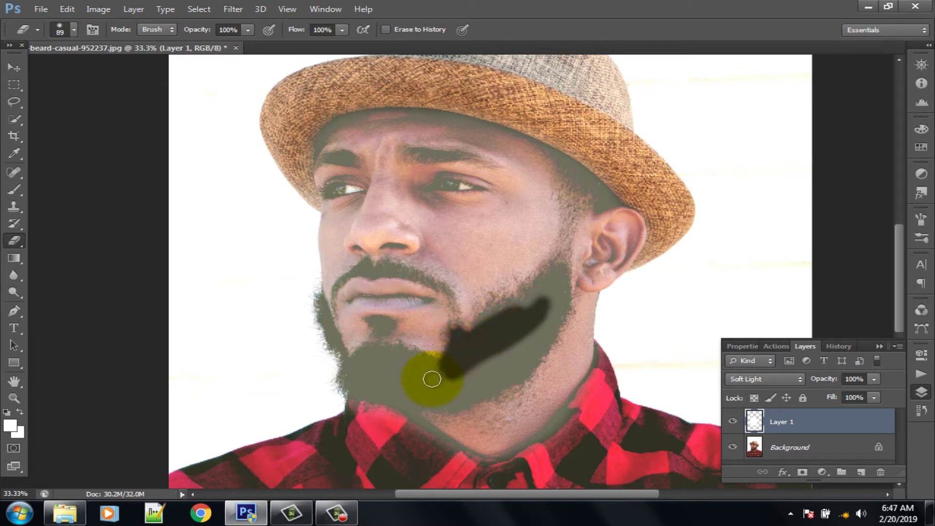
mouse_move(421, 391)
mouse_down()
mouse_move(519, 360)
mouse_move(544, 330)
mouse_move(559, 269)
mouse_move(524, 295)
mouse_up()
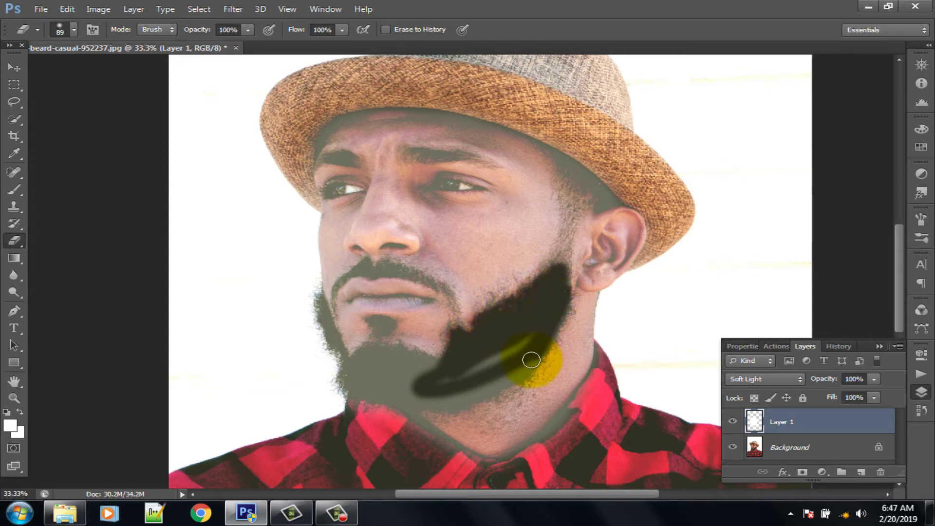
scroll(531, 360, up, 2)
mouse_move(538, 346)
mouse_down()
mouse_move(394, 308)
mouse_move(511, 281)
mouse_move(412, 339)
mouse_move(356, 341)
mouse_move(279, 314)
mouse_move(432, 325)
mouse_move(341, 269)
mouse_move(279, 269)
mouse_move(351, 285)
mouse_move(309, 279)
mouse_move(252, 319)
mouse_move(327, 346)
mouse_move(388, 336)
mouse_move(251, 299)
mouse_move(303, 247)
mouse_move(291, 226)
mouse_up()
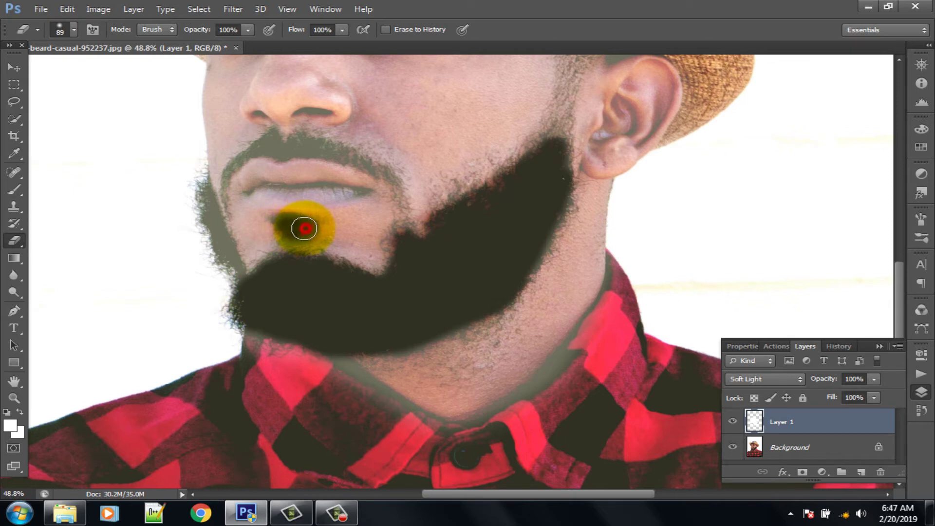
Erase the white paint over the sideburn and the hair under the hat brim, reducing the eraser to 30 px along the hairline.
mouse_move(549, 159)
mouse_down()
mouse_move(568, 110)
mouse_move(557, 87)
mouse_move(623, 136)
mouse_move(597, 150)
mouse_move(596, 124)
mouse_move(564, 105)
mouse_move(564, 195)
mouse_move(579, 135)
mouse_move(607, 142)
mouse_move(582, 109)
mouse_move(557, 126)
mouse_move(527, 100)
mouse_up()
scroll(560, 119, up, 4)
scroll(582, 109, up, 2)
key(bracketleft)
key(bracketleft)
key(bracketleft)
key(bracketleft)
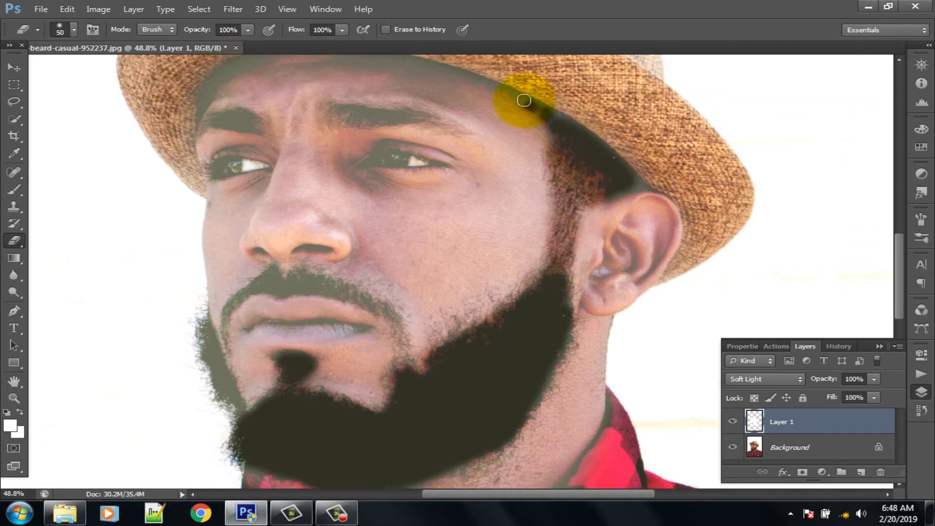
key(bracketleft)
mouse_move(524, 98)
mouse_down()
mouse_move(553, 104)
mouse_move(605, 142)
mouse_move(637, 192)
mouse_move(613, 193)
mouse_move(580, 136)
mouse_move(515, 88)
mouse_move(539, 113)
mouse_up()
Erase the white paint over the moustache, enlarging the eraser to 40 px for its thicker parts.
scroll(236, 161, down, 2)
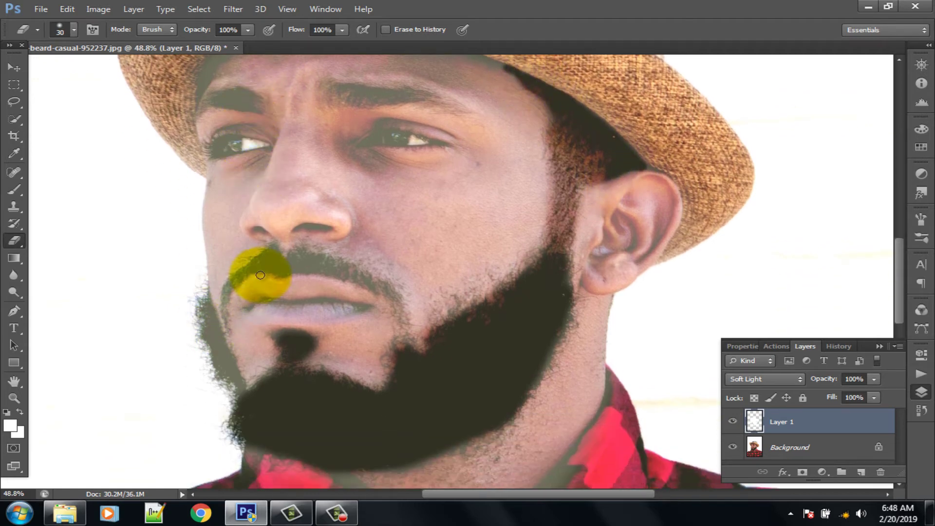
mouse_move(273, 263)
mouse_down()
mouse_move(356, 275)
mouse_move(393, 309)
mouse_move(404, 343)
mouse_up()
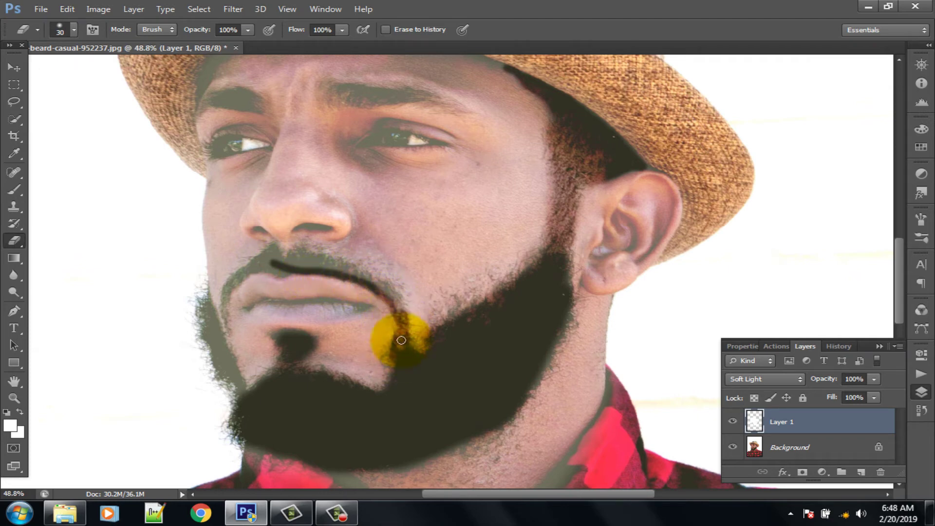
scroll(401, 339, up, 2)
key(bracketright)
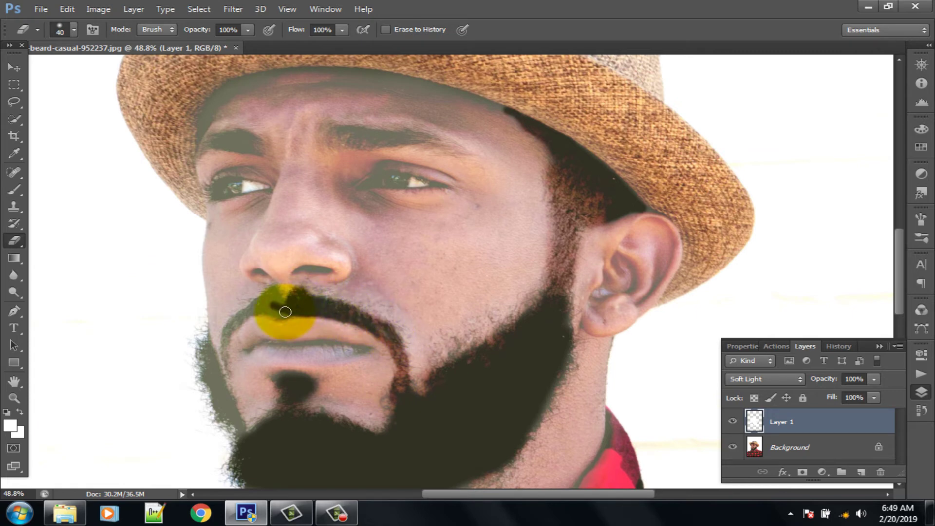
mouse_move(285, 312)
mouse_down()
mouse_move(257, 309)
mouse_move(271, 292)
mouse_move(227, 324)
mouse_move(237, 323)
mouse_move(224, 336)
mouse_move(227, 371)
mouse_move(203, 360)
mouse_move(207, 348)
mouse_move(223, 418)
mouse_move(231, 406)
mouse_move(240, 434)
mouse_move(201, 331)
mouse_move(209, 371)
mouse_up()
Erase the remaining white paint along the far cheek's beard and the outer jaw edge with a 30 px eraser.
key(bracketleft)
scroll(217, 355, down, 3)
mouse_move(225, 338)
mouse_down()
mouse_move(234, 365)
mouse_move(279, 400)
mouse_move(266, 401)
mouse_move(314, 416)
mouse_up()
click(564, 262)
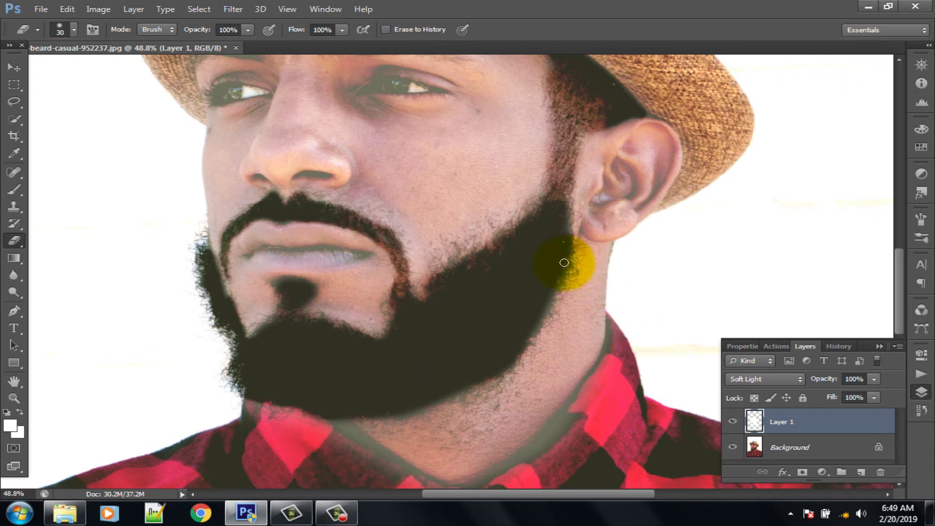
mouse_move(566, 259)
mouse_down()
mouse_move(568, 289)
mouse_move(545, 327)
mouse_up()
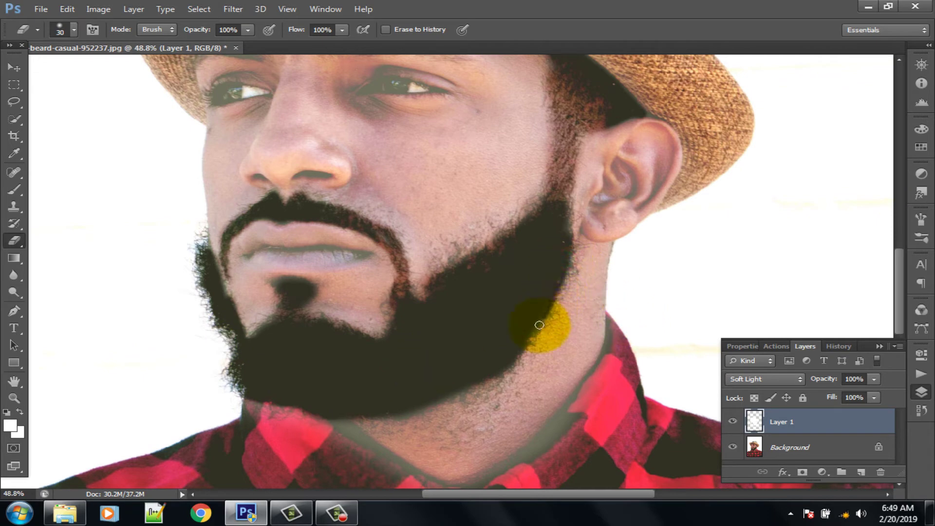
Erase the white paint over the near eyebrow on Layer 1, reducing the eraser to 15 px for its thin outer tail.
click(356, 194)
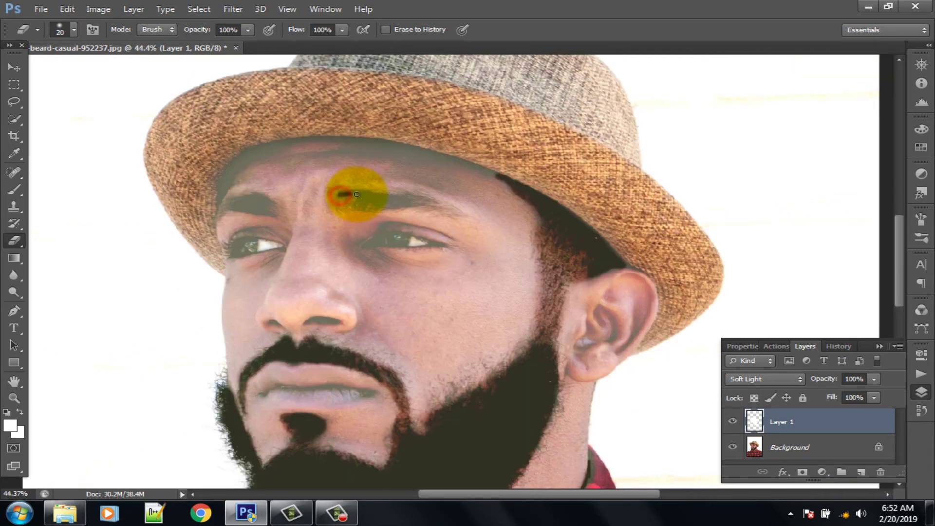
drag(356, 193, 370, 198)
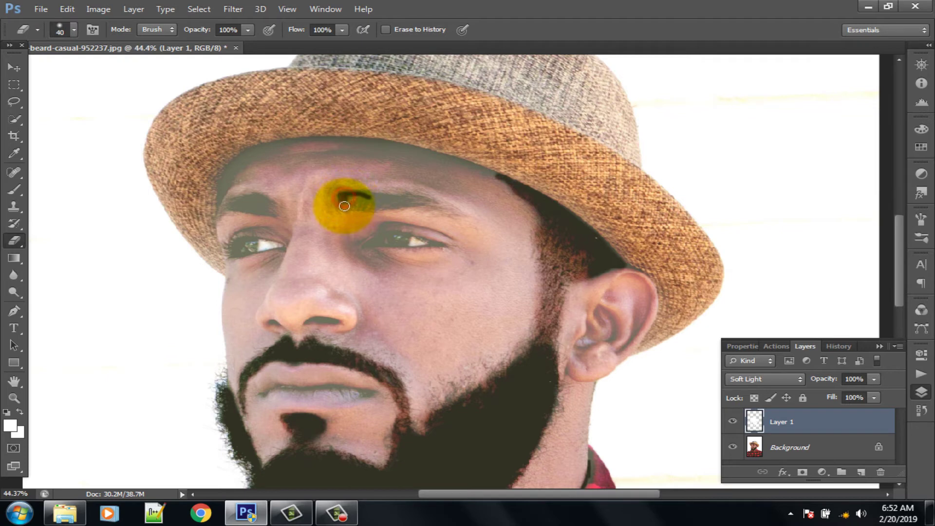
mouse_move(344, 206)
mouse_down()
mouse_move(397, 204)
mouse_move(351, 199)
mouse_move(384, 195)
mouse_move(374, 199)
mouse_move(378, 190)
mouse_move(398, 201)
mouse_up()
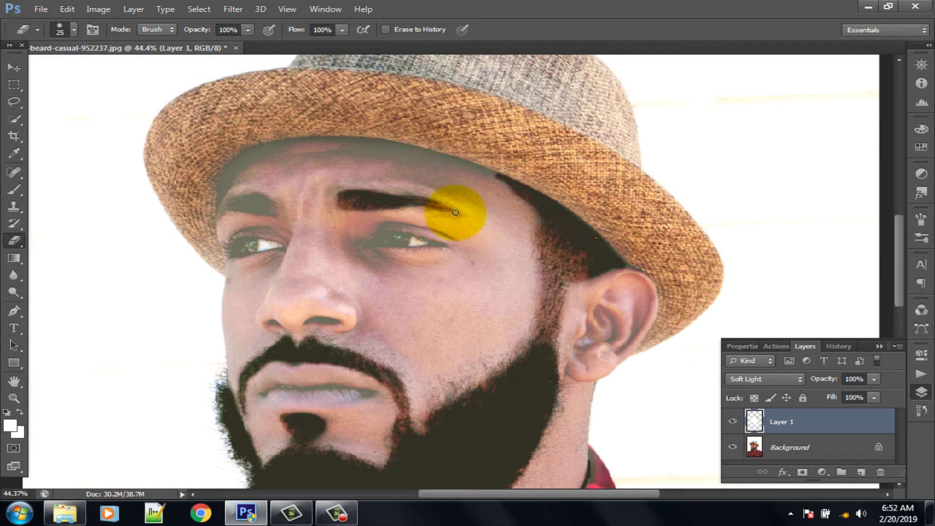
drag(457, 211, 435, 207)
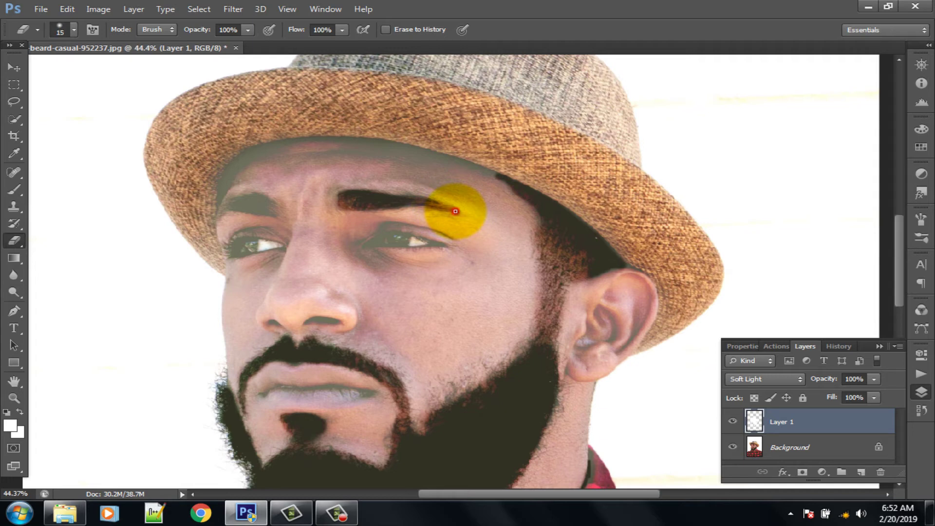
drag(462, 214, 393, 210)
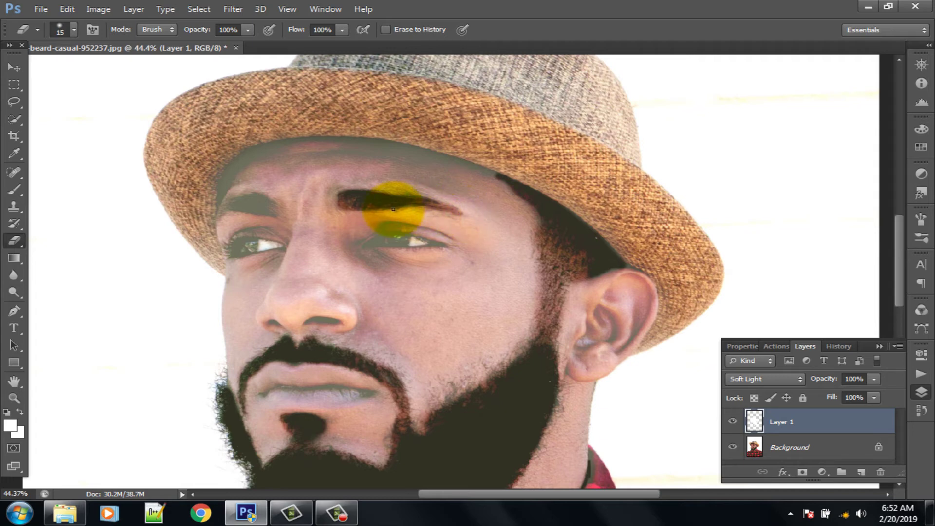
Erase the white paint over the far eyebrow with a 25 px eraser.
drag(254, 198, 374, 232)
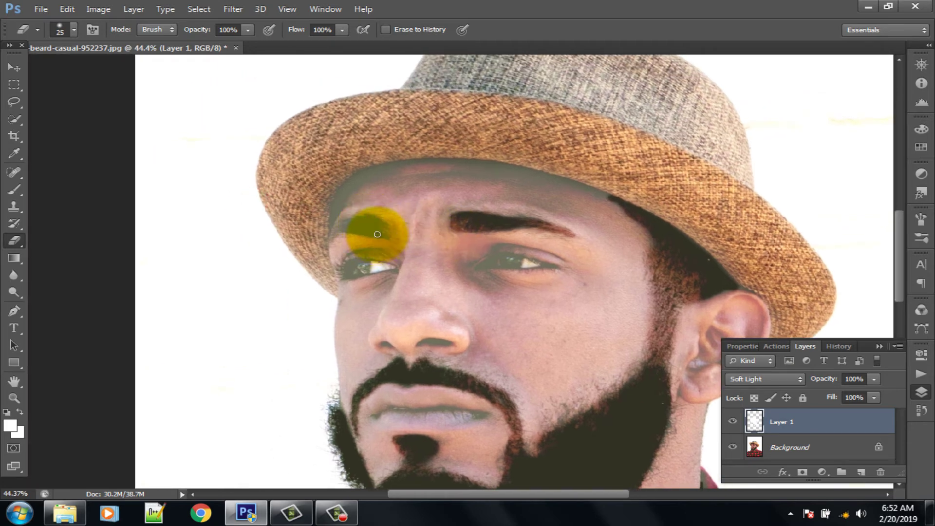
mouse_move(387, 236)
mouse_down()
mouse_move(347, 229)
mouse_move(384, 227)
mouse_move(353, 220)
mouse_move(372, 218)
mouse_move(395, 226)
mouse_move(364, 218)
mouse_move(333, 238)
mouse_up()
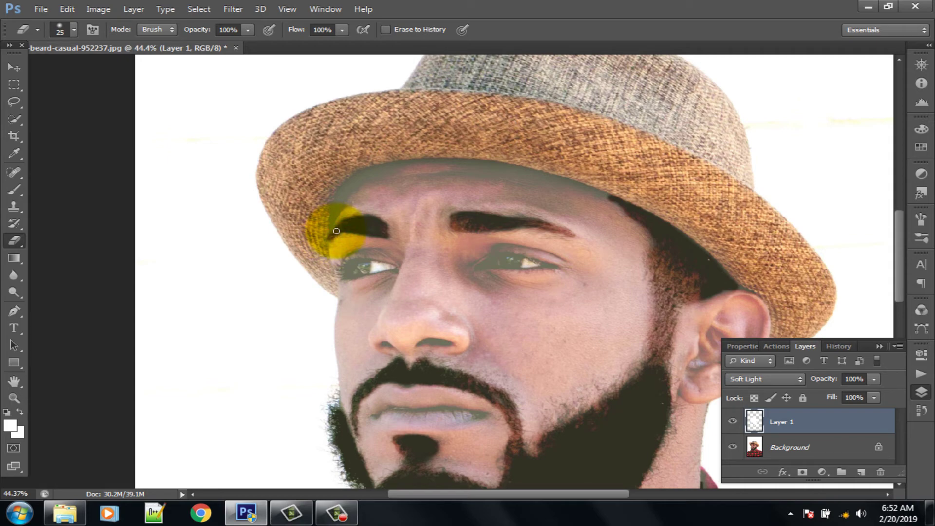
mouse_move(336, 230)
mouse_down()
mouse_move(366, 246)
mouse_move(364, 274)
mouse_move(376, 266)
mouse_move(333, 273)
mouse_move(325, 294)
mouse_move(373, 290)
mouse_move(382, 278)
mouse_move(340, 289)
mouse_move(383, 267)
mouse_move(423, 272)
mouse_move(406, 282)
mouse_move(398, 270)
mouse_move(346, 272)
mouse_move(328, 294)
mouse_up()
Erase the white paint over both eyes with a 25 px eraser, reducing it to 10 px at the near eye's outer corner.
scroll(366, 265, up, 5)
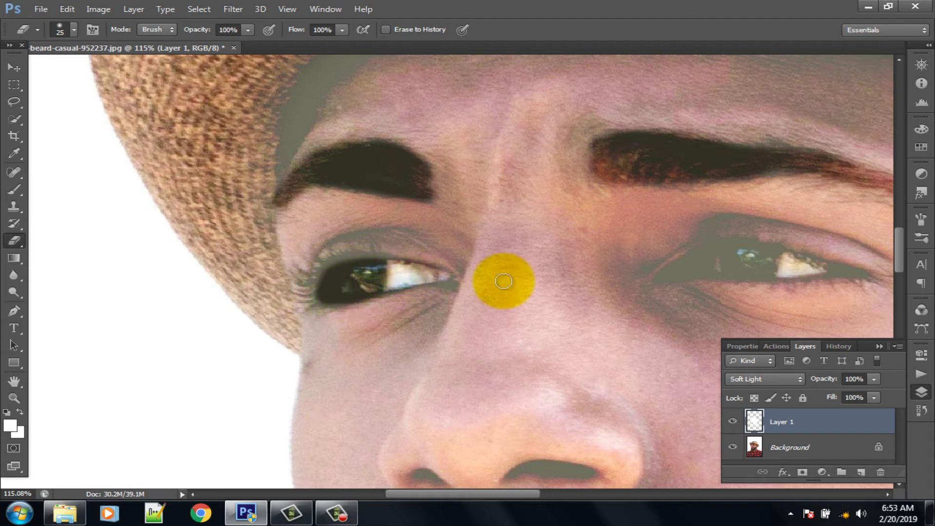
scroll(381, 268, right, 5)
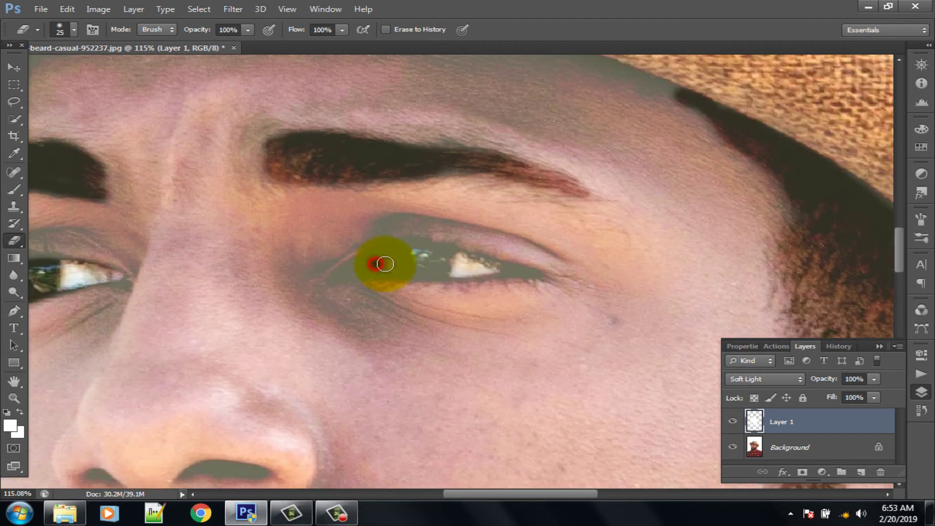
mouse_move(385, 263)
mouse_down()
mouse_move(439, 268)
mouse_move(342, 275)
mouse_move(426, 257)
mouse_move(391, 252)
mouse_move(350, 269)
mouse_move(398, 250)
mouse_move(491, 268)
mouse_move(374, 267)
mouse_move(519, 272)
mouse_up()
key(bracketleft)
click(521, 276)
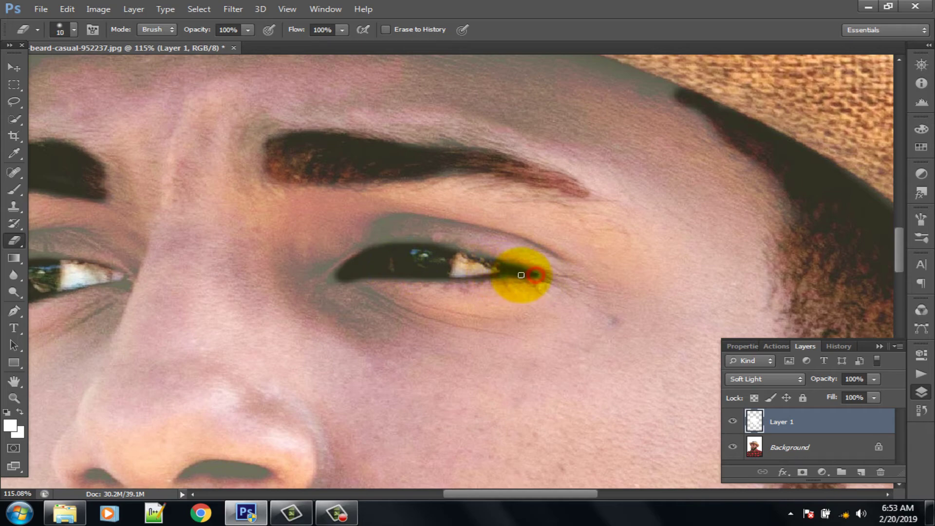
Merge Layer 1 and the Background layer into one layer.
drag(263, 256, 488, 257)
scroll(232, 217, down, 2)
scroll(231, 217, down, 1)
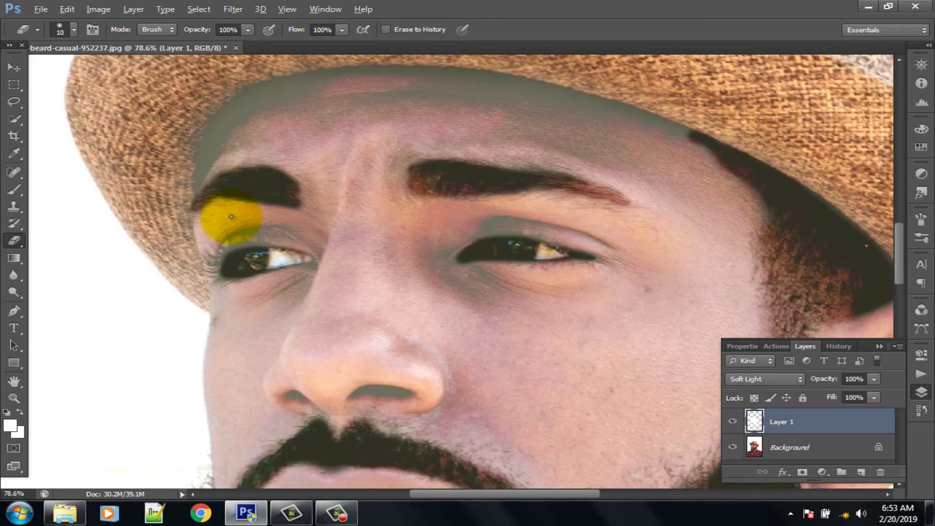
scroll(233, 218, down, 6)
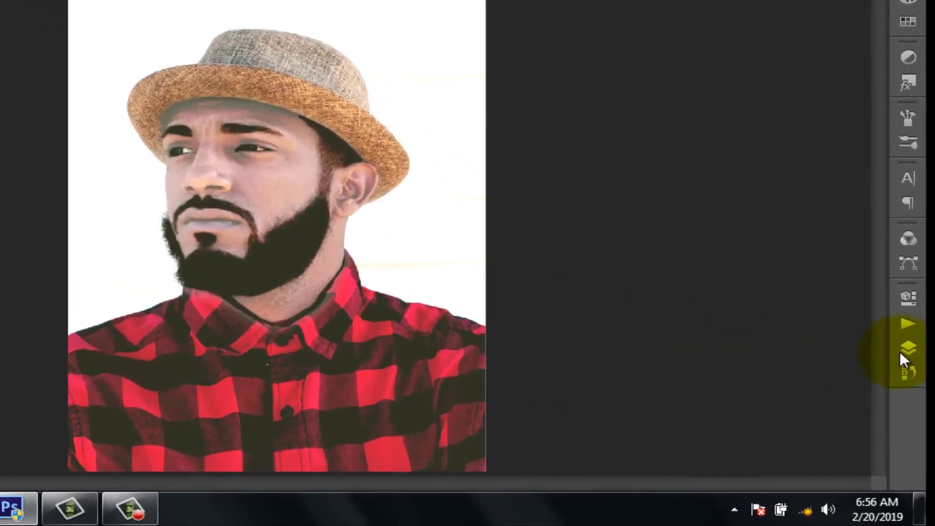
click(900, 352)
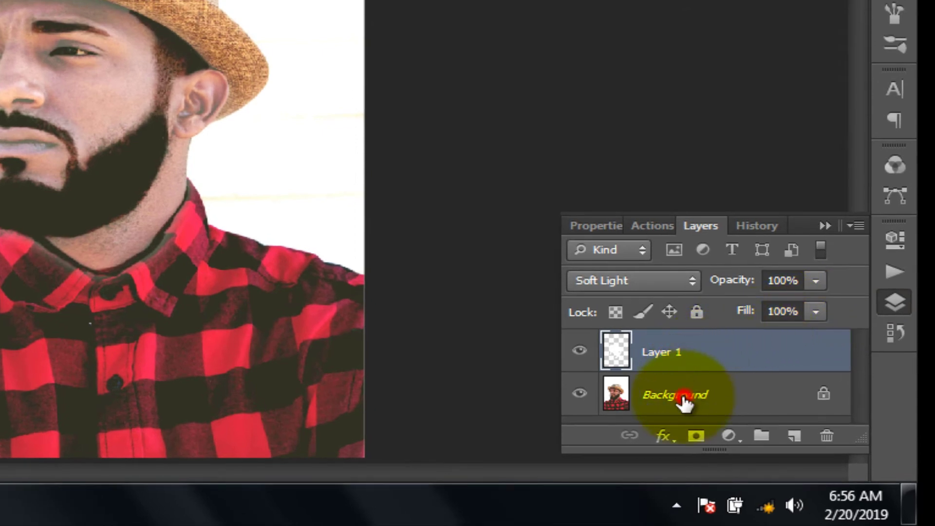
shift+click(684, 396)
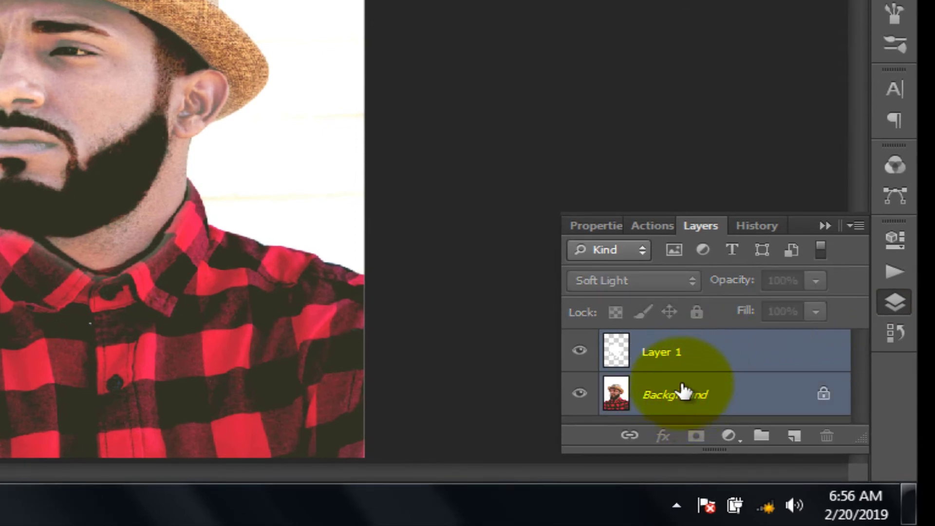
right_click(681, 364)
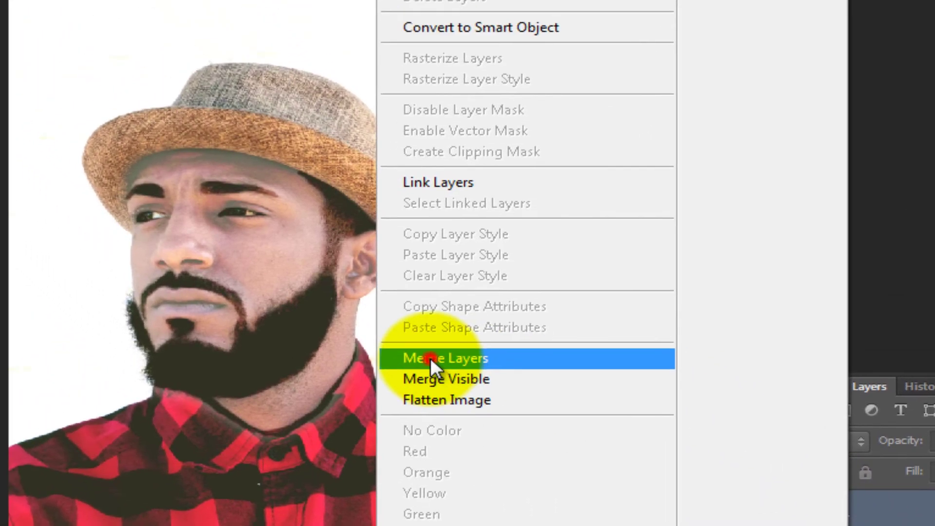
click(431, 358)
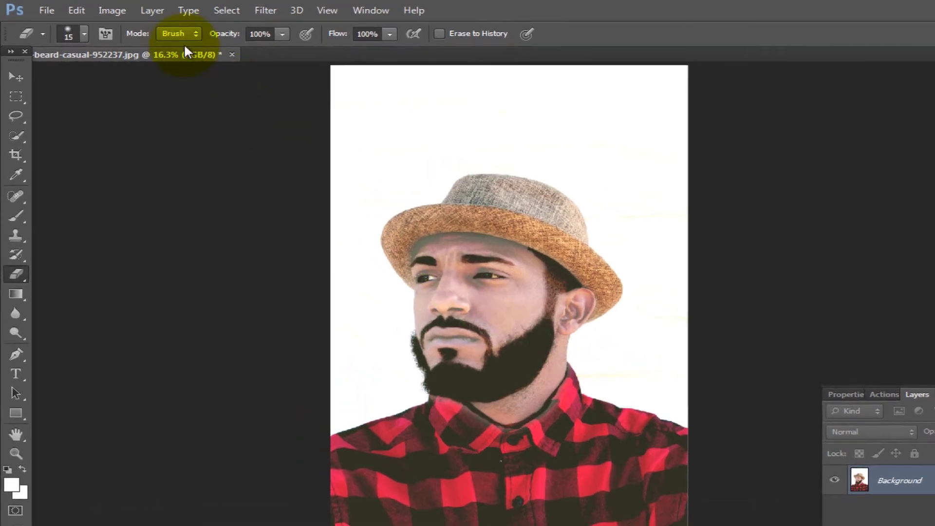
Apply the Auto Tone, Auto Contrast and Auto Color corrections to the merged portrait.
click(99, 8)
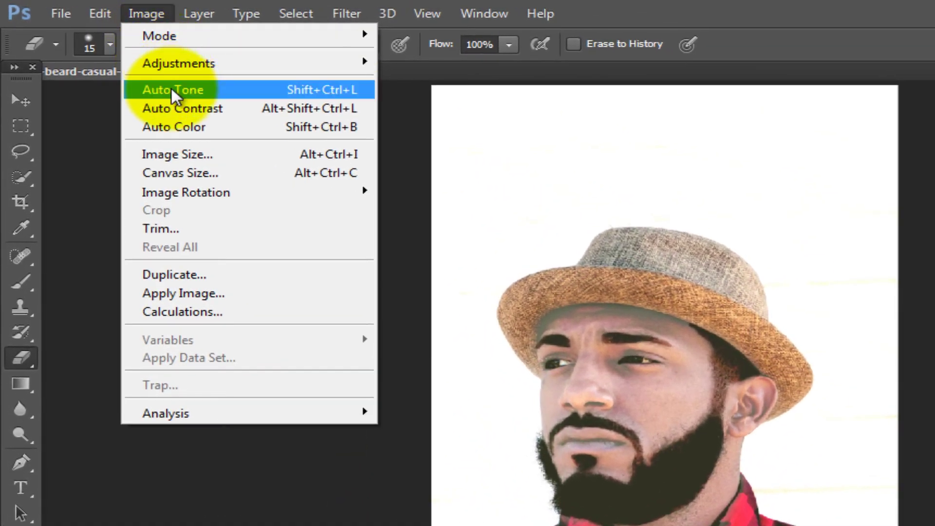
click(158, 83)
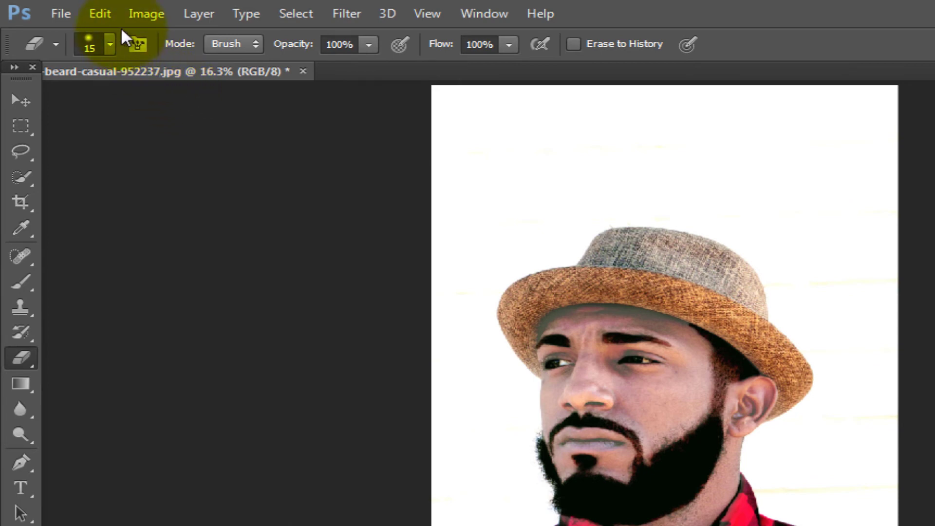
click(146, 14)
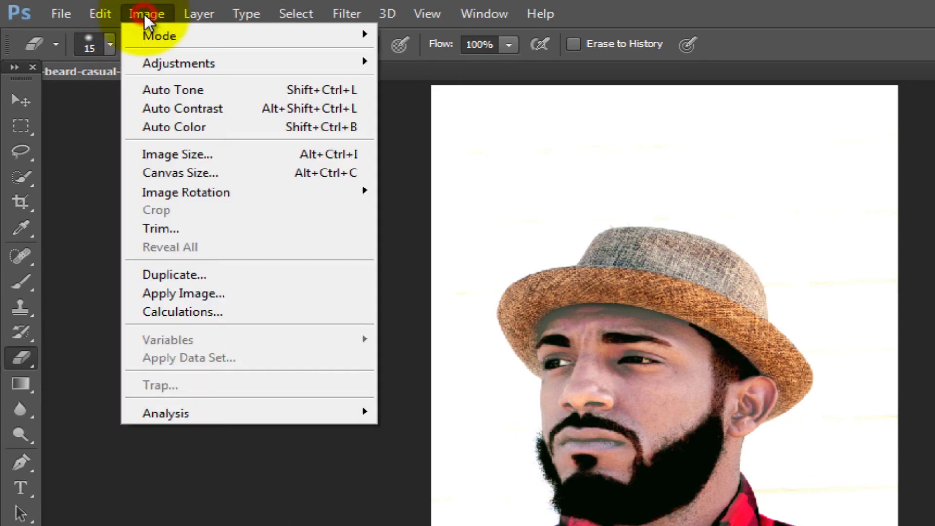
click(181, 108)
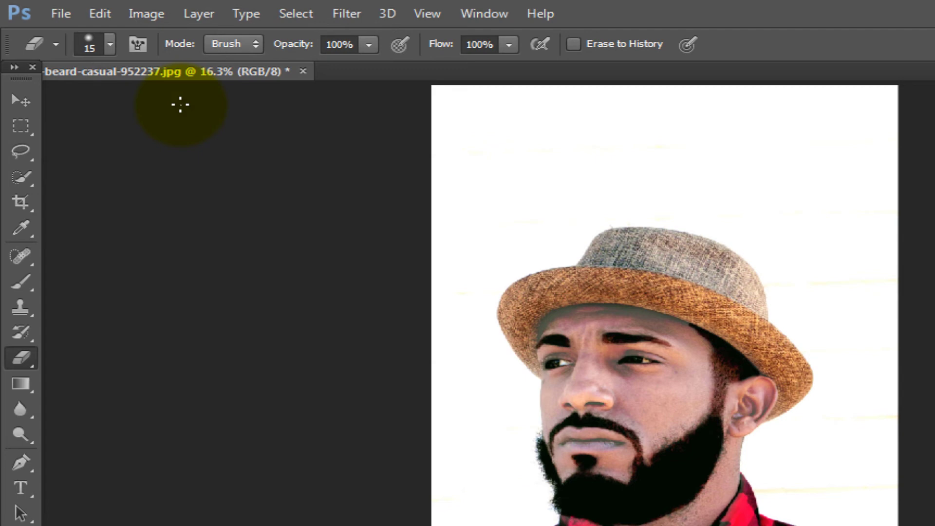
click(153, 11)
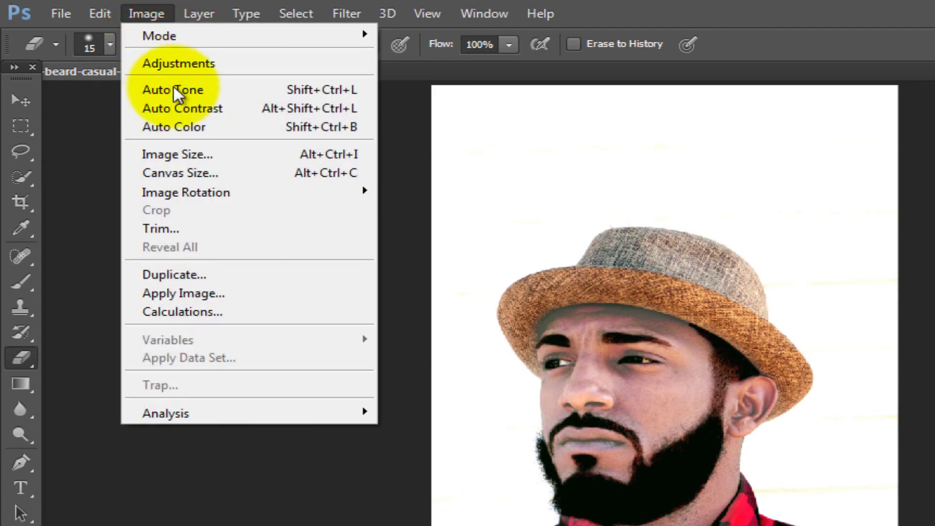
click(180, 127)
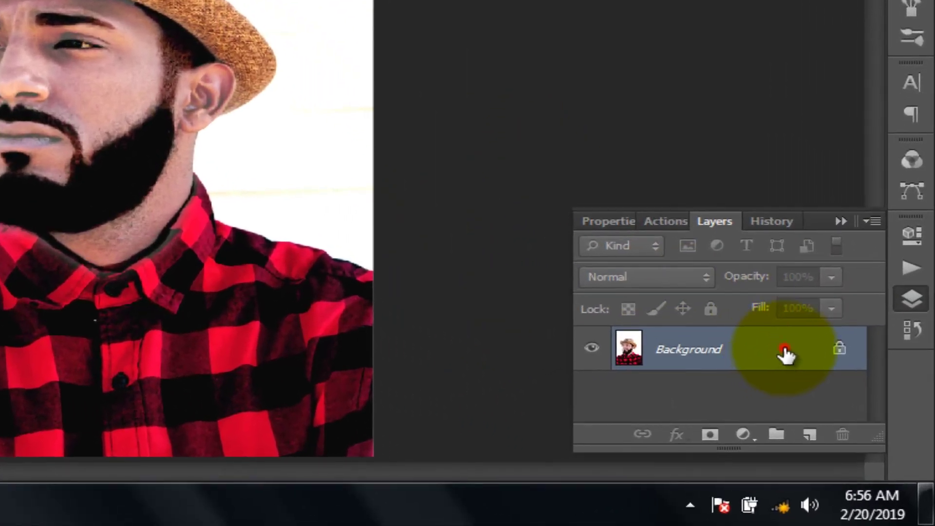
Duplicate the merged Background layer and delete the original, leaving only the copy.
drag(785, 354, 809, 434)
drag(803, 399, 841, 433)
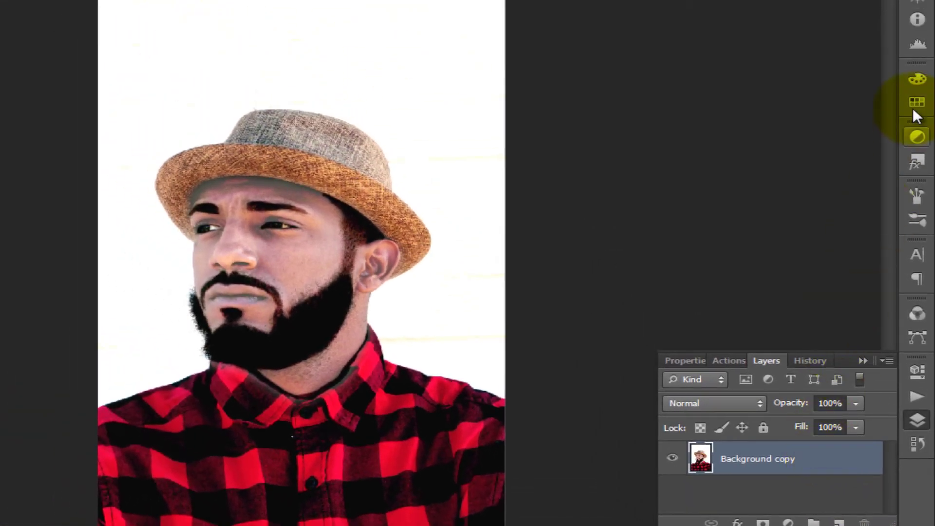
Add a Brightness/Contrast adjustment layer above the portrait, with brightness 32 and contrast below 9.
click(917, 139)
click(752, 160)
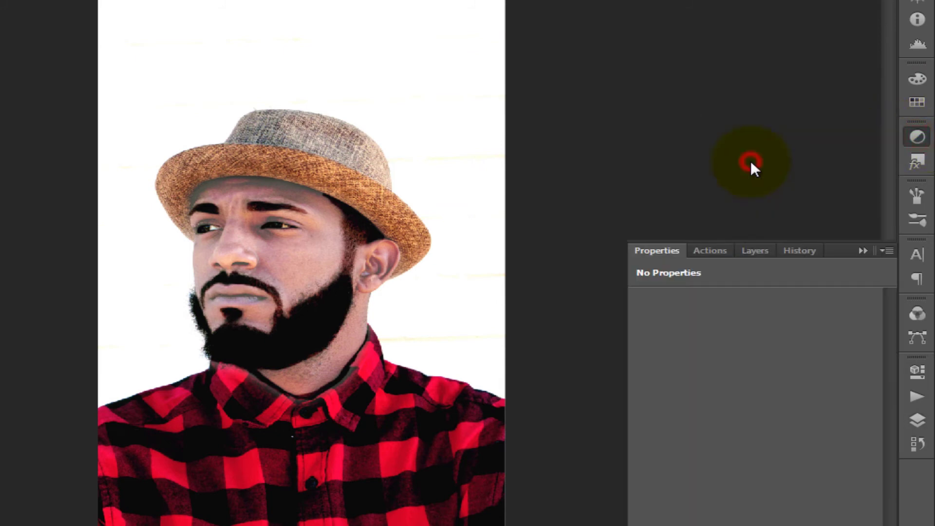
click(753, 344)
drag(752, 344, 824, 364)
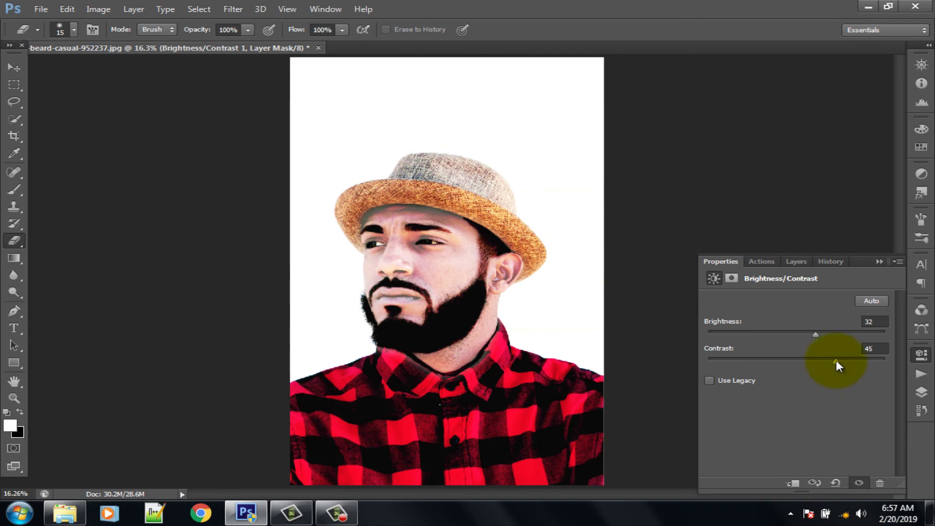
drag(836, 361, 805, 361)
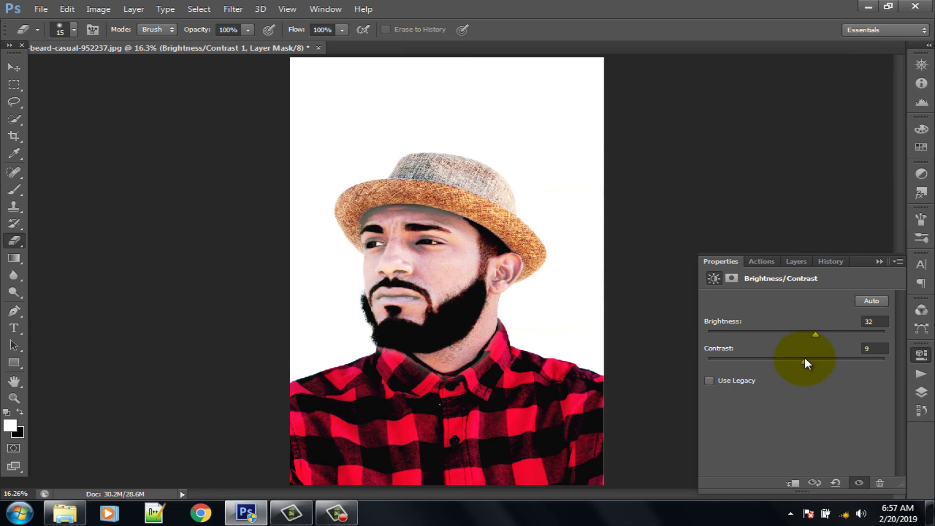
drag(801, 362, 789, 359)
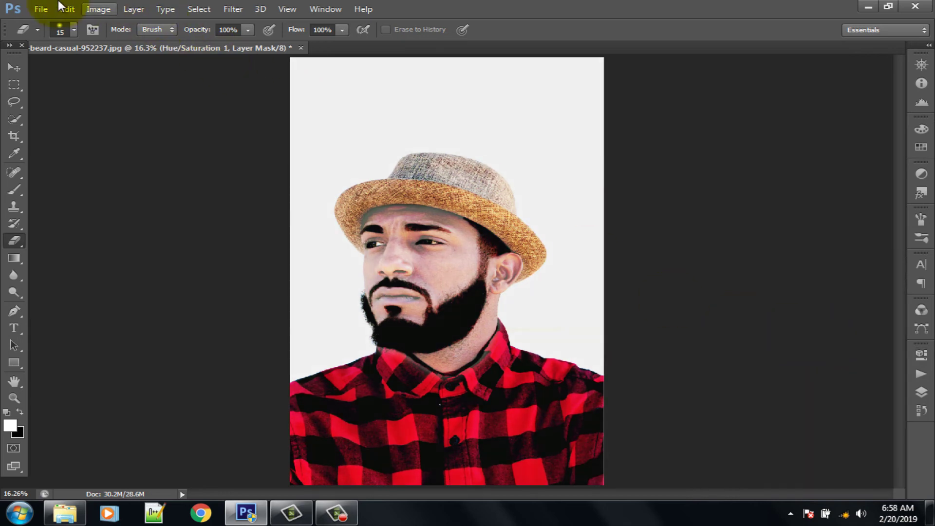
Start saving a copy of the portrait in the Pictures library, with JPEG as the format.
click(39, 9)
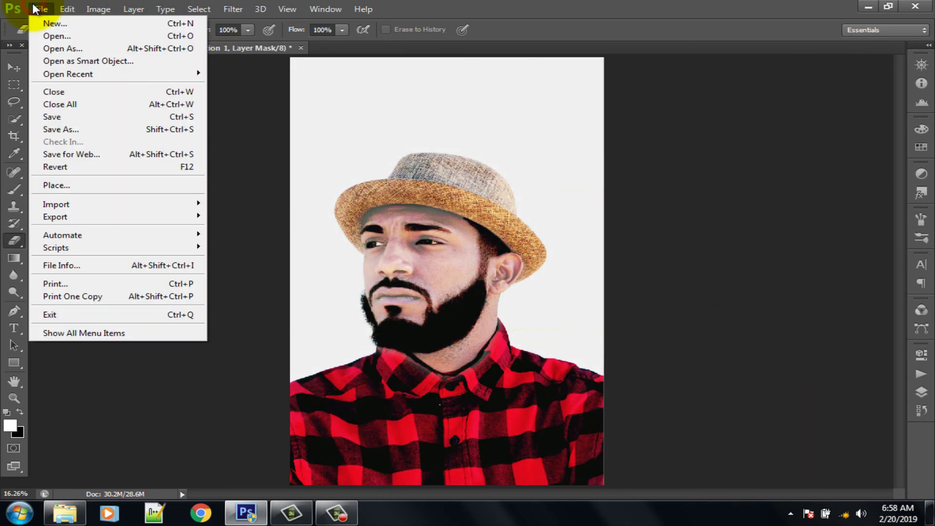
click(74, 130)
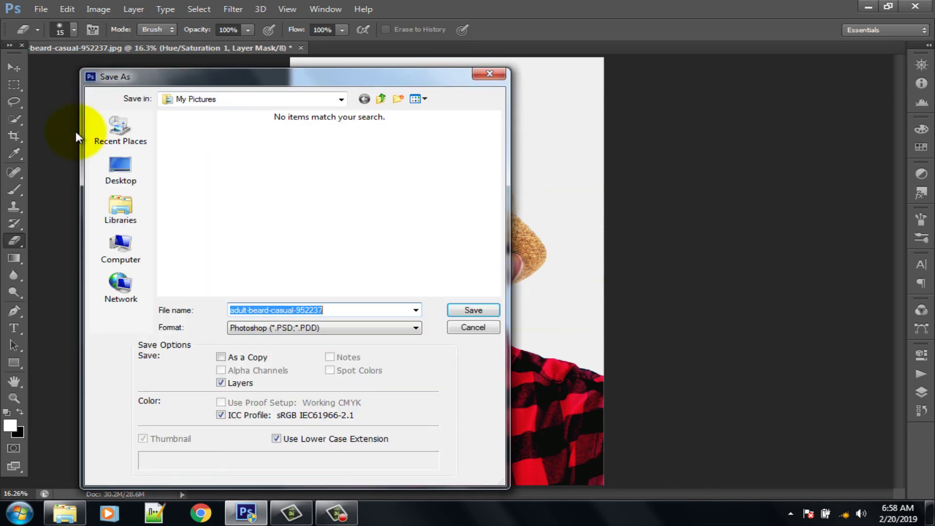
click(119, 217)
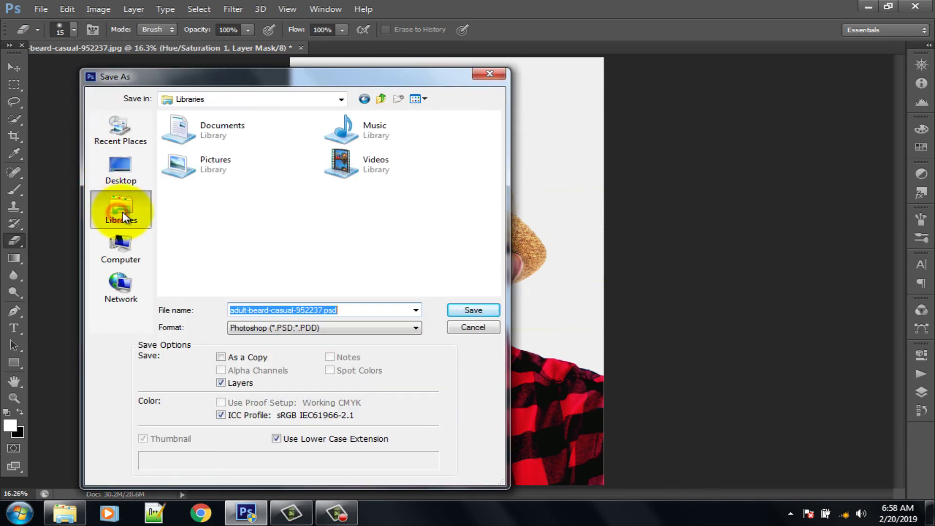
double_click(225, 161)
click(284, 330)
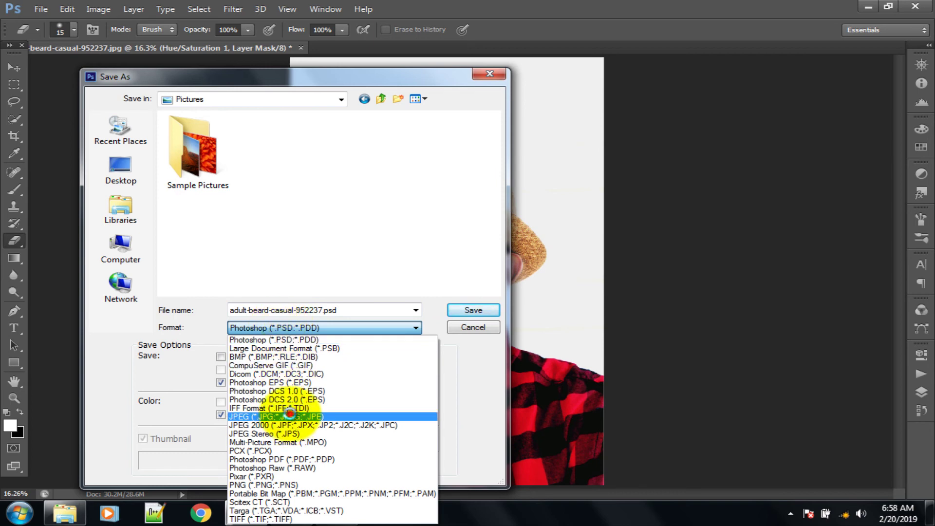
click(290, 416)
Save the JPEG copy as adult-beard-casual-aADAd at Maximum quality 12, and close the working document without saving its changes.
click(454, 312)
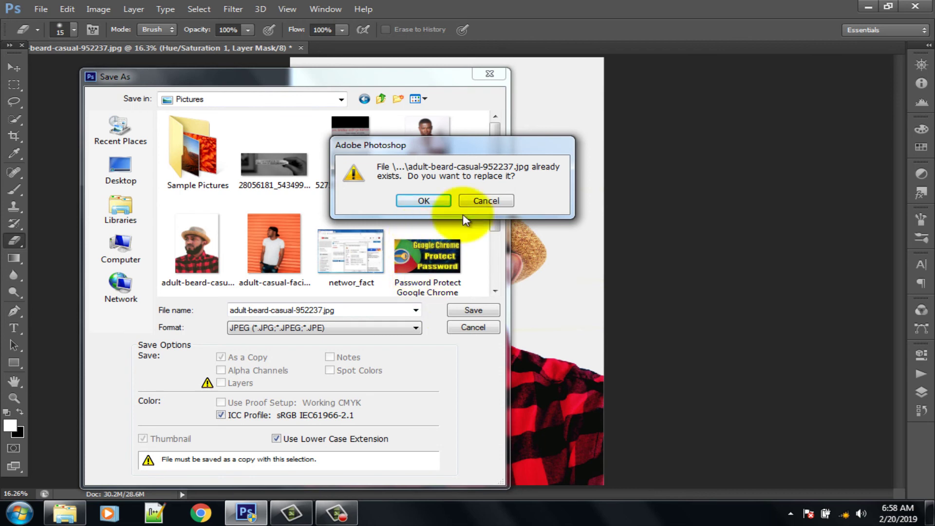
click(475, 201)
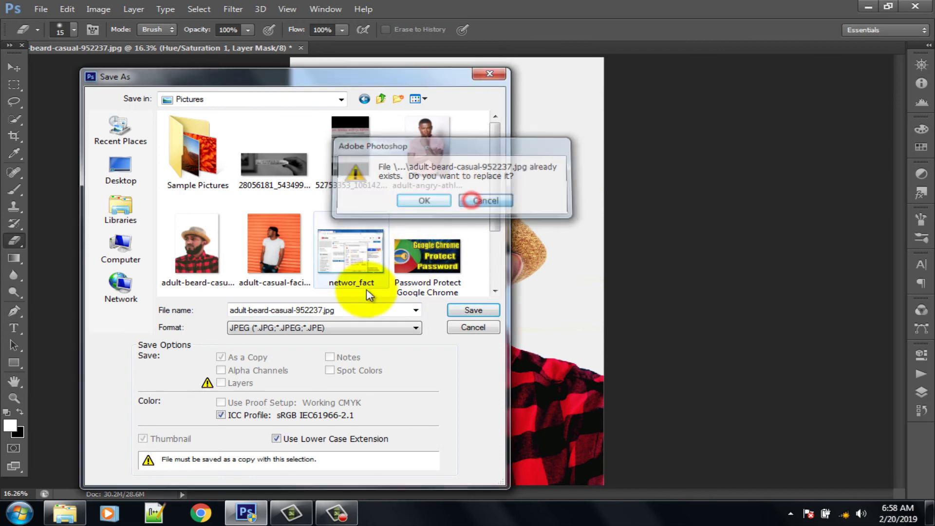
double_click(307, 311)
text(aADAd)
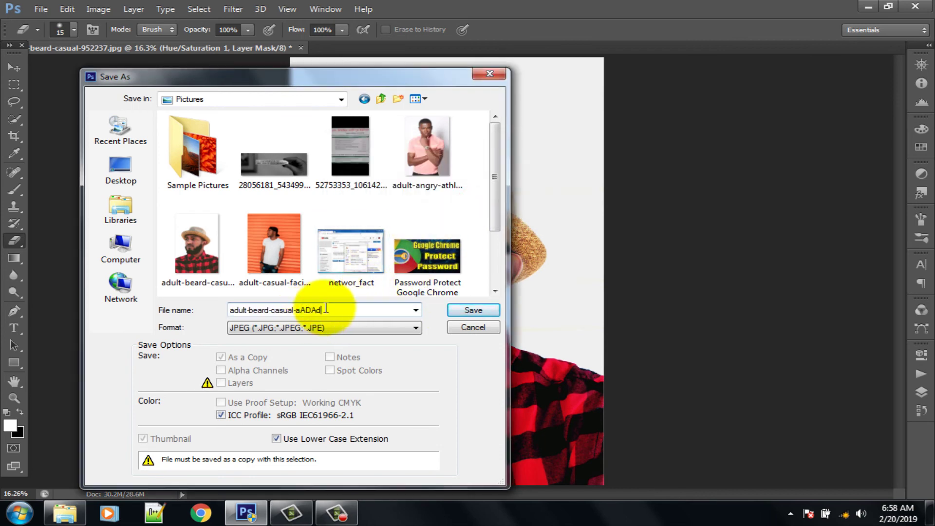
click(478, 311)
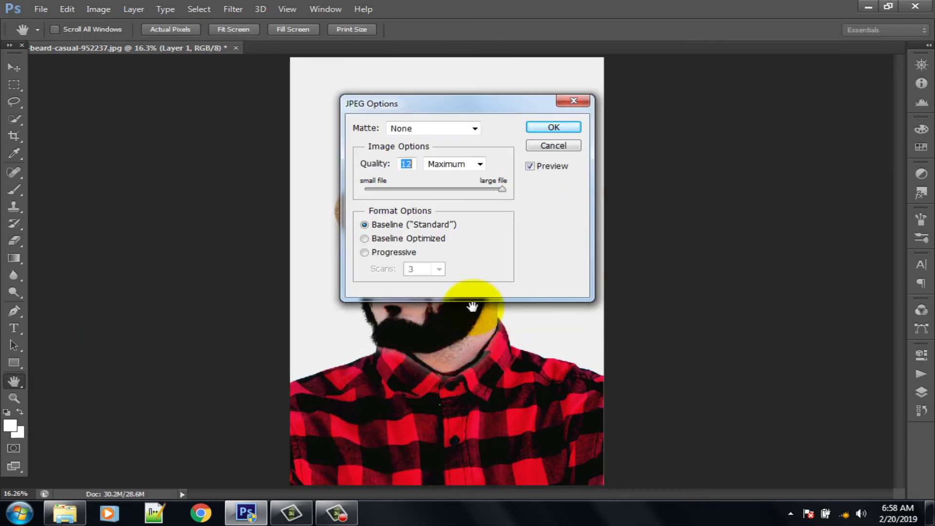
click(545, 128)
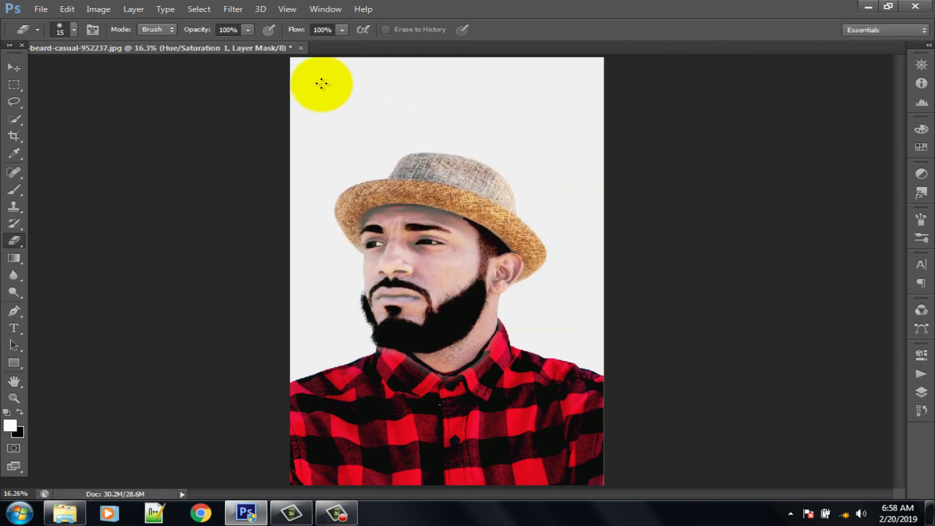
click(300, 48)
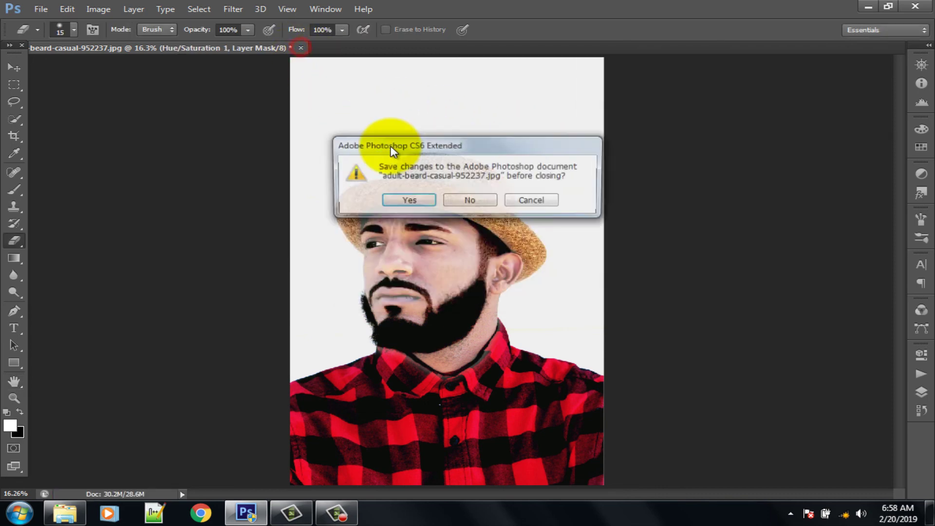
click(478, 203)
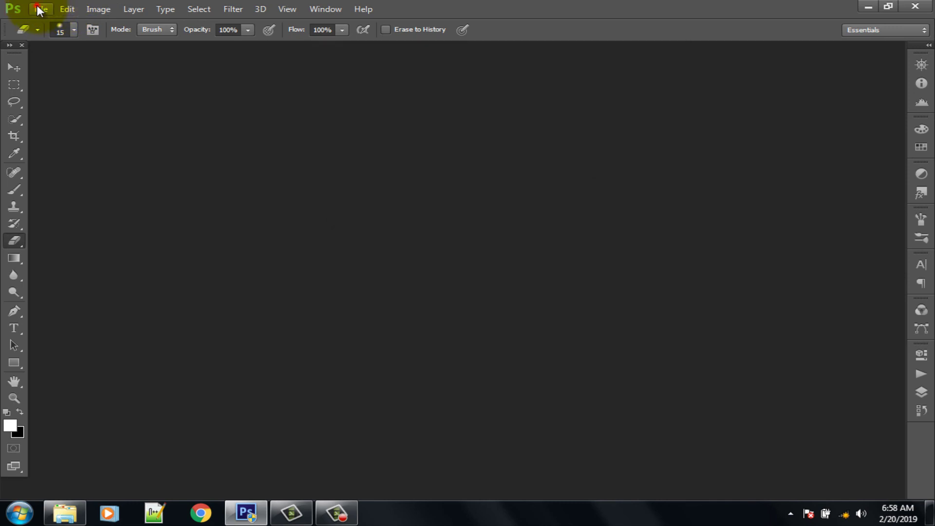
Open adult-beard-casual-952237.jpg and adult-beard-casual-aADAd.jpg together and arrange their windows side by side, with the original before the edited portrait.
click(40, 9)
click(48, 36)
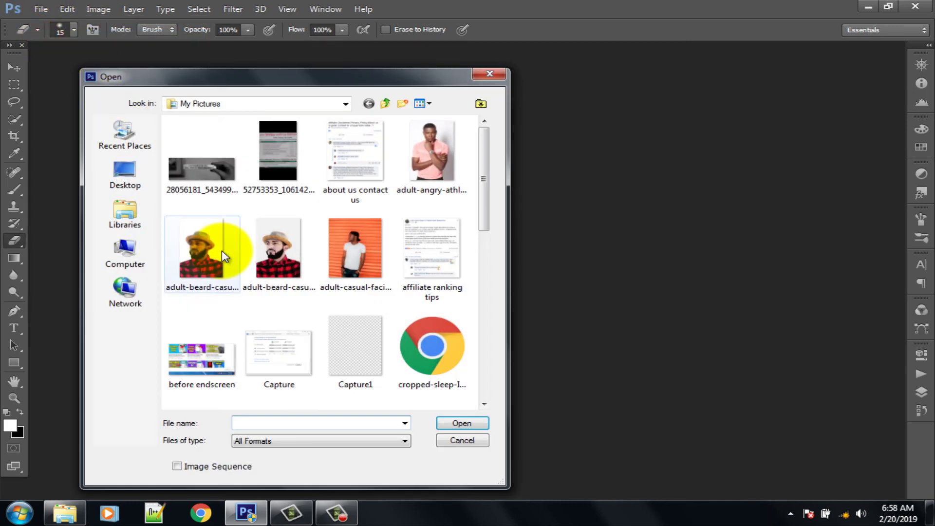
click(192, 256)
ctrl+click(257, 261)
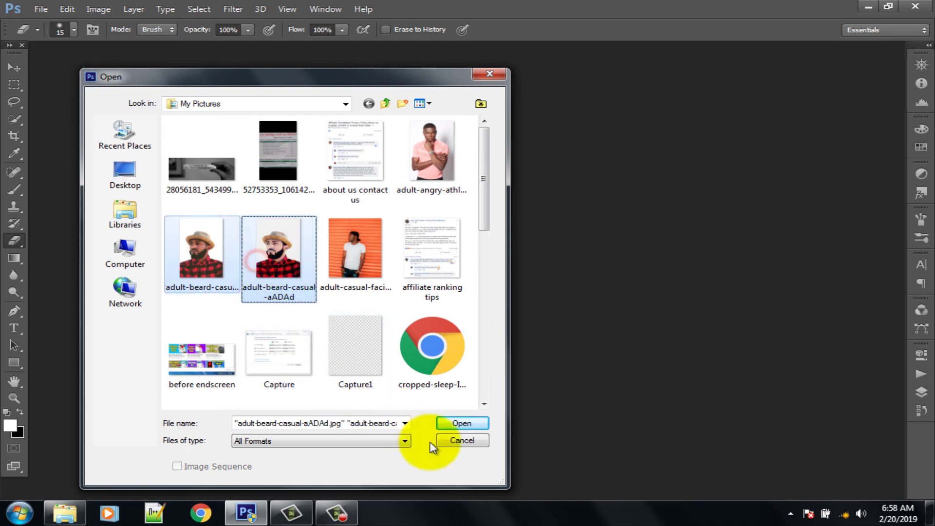
click(453, 423)
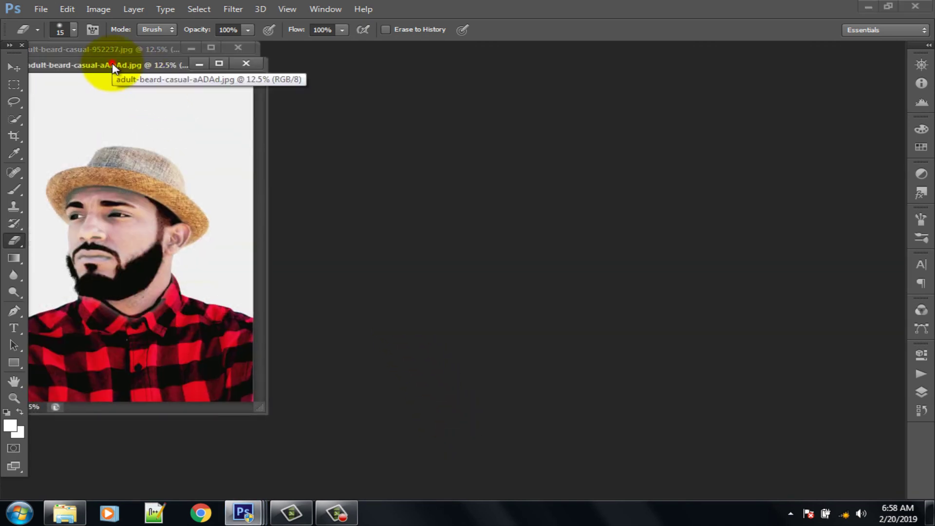
drag(112, 64, 380, 77)
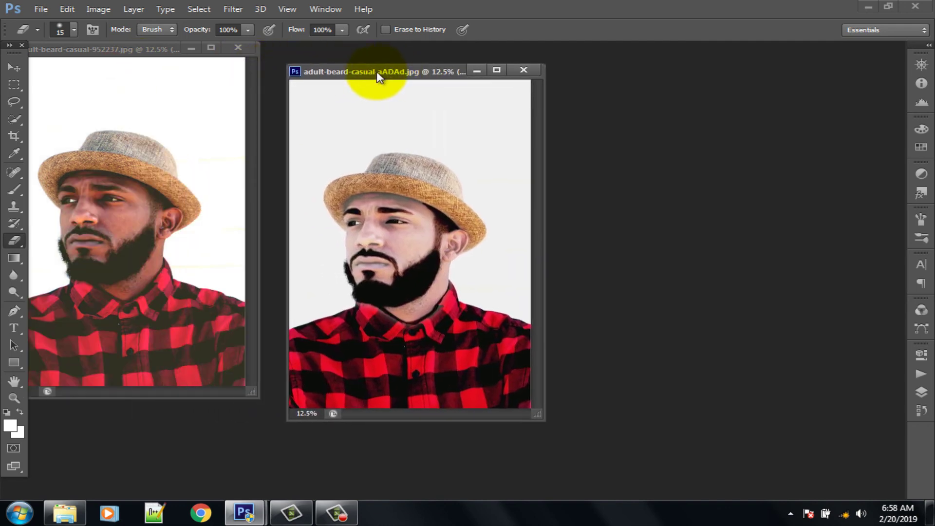
drag(124, 50, 141, 71)
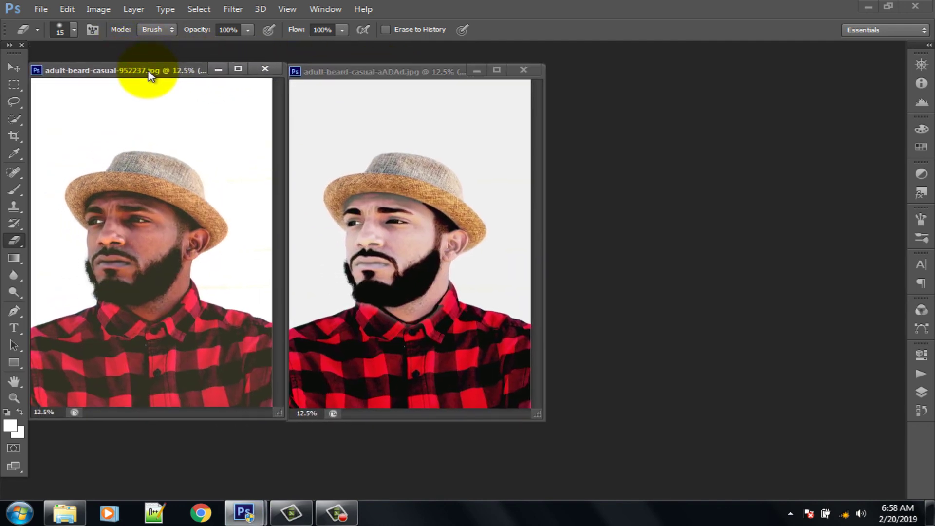